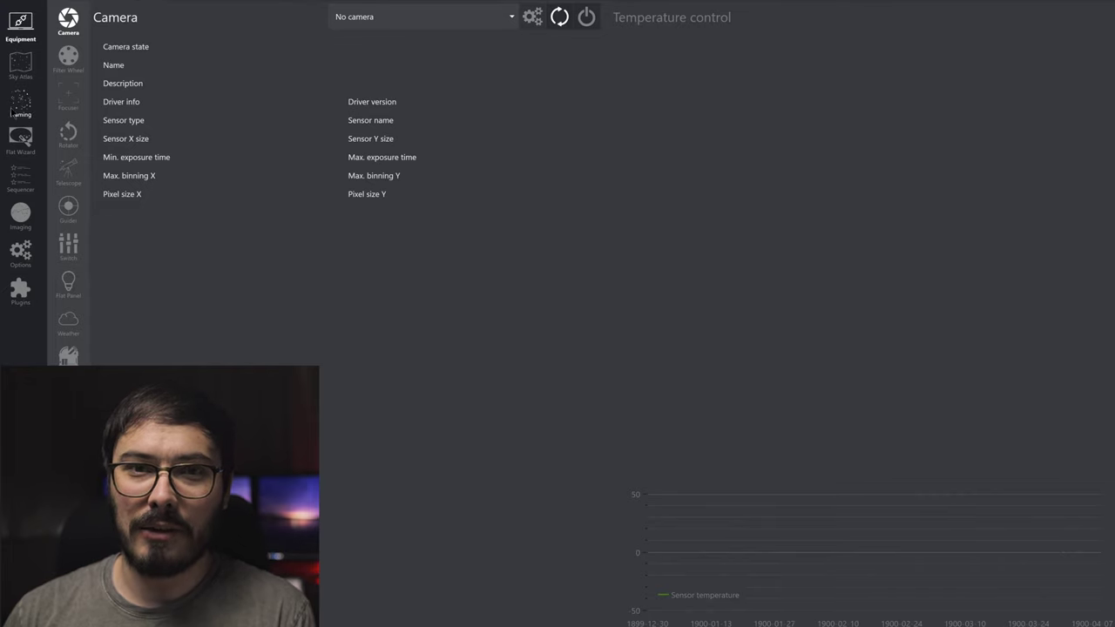
Step: In the framing assistant, look up NGC 6960 so its RA and Dec fill in
{"action": "left_click", "coordinate": [12, 109]}
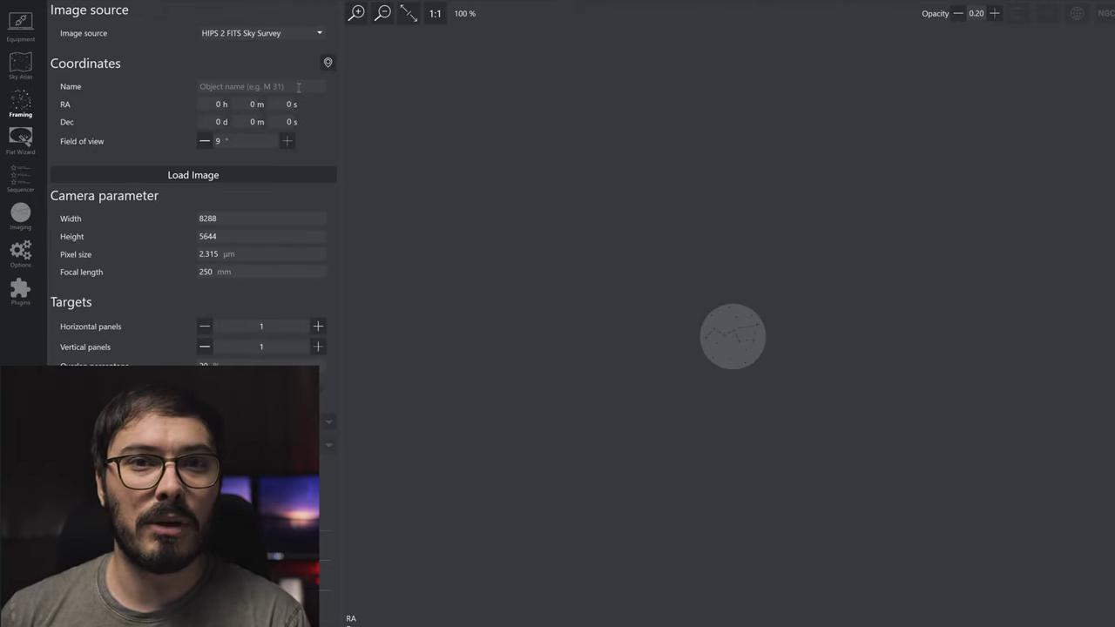
{"action": "left_click", "coordinate": [298, 87]}
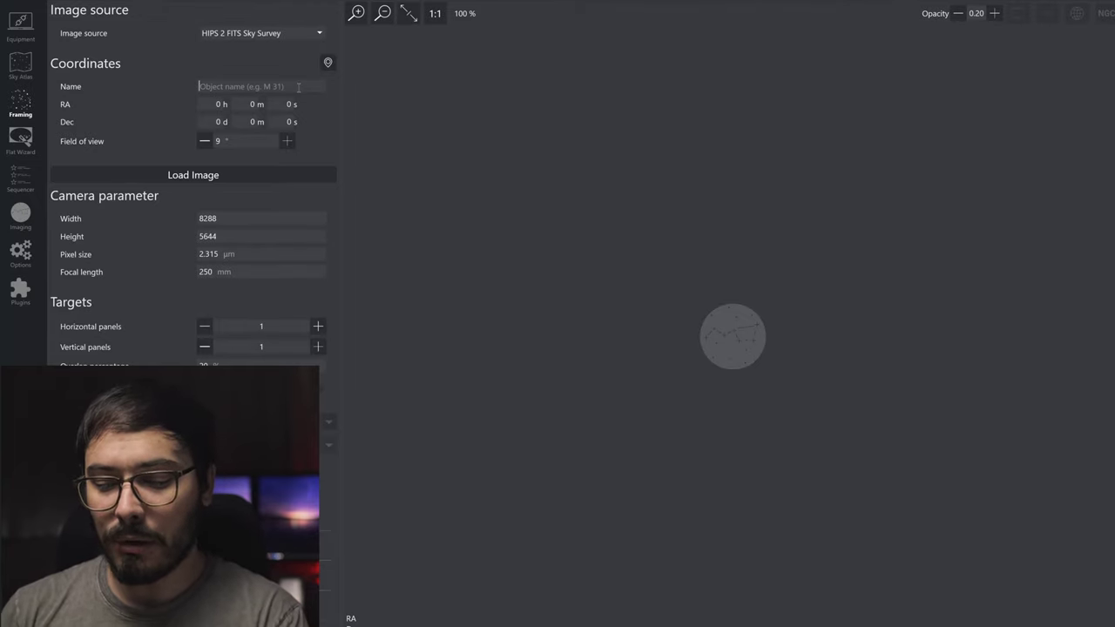
{"action": "type", "text": "ngc 6960"}
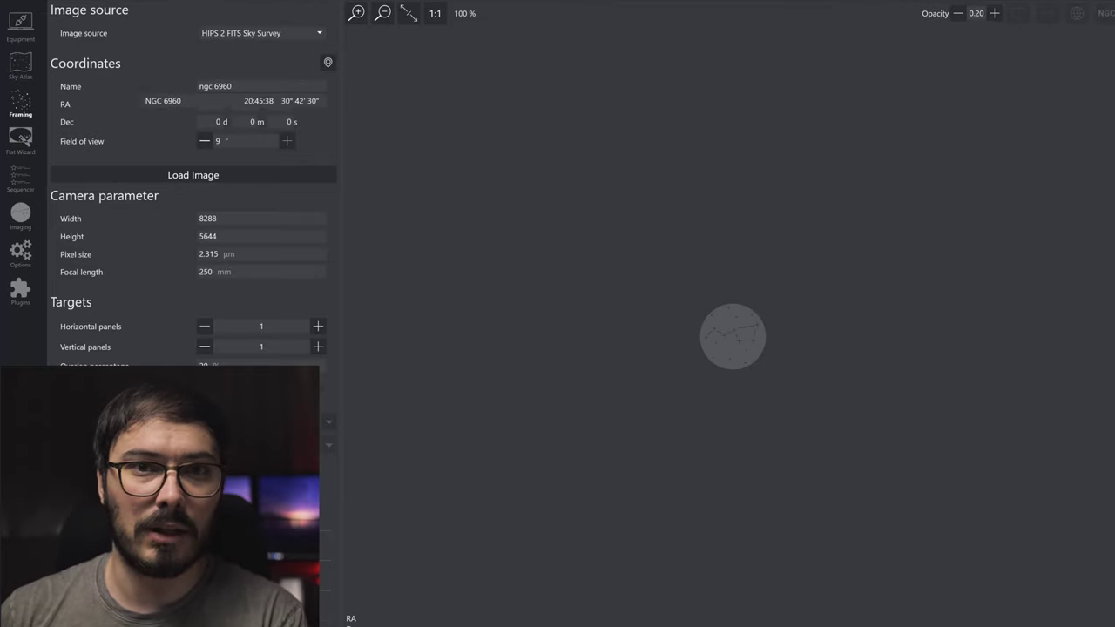
{"action": "left_click", "coordinate": [291, 104]}
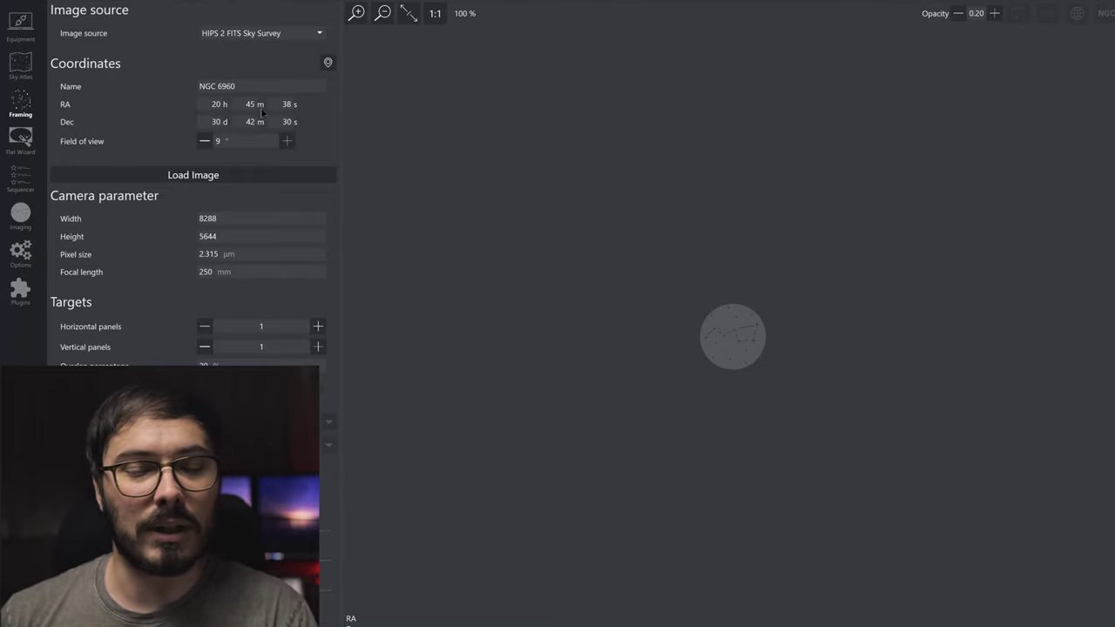
Step: Keep HiPS2FITS Sky Survey as the image source and load the NGC 6960 survey image
{"action": "left_click", "coordinate": [300, 32]}
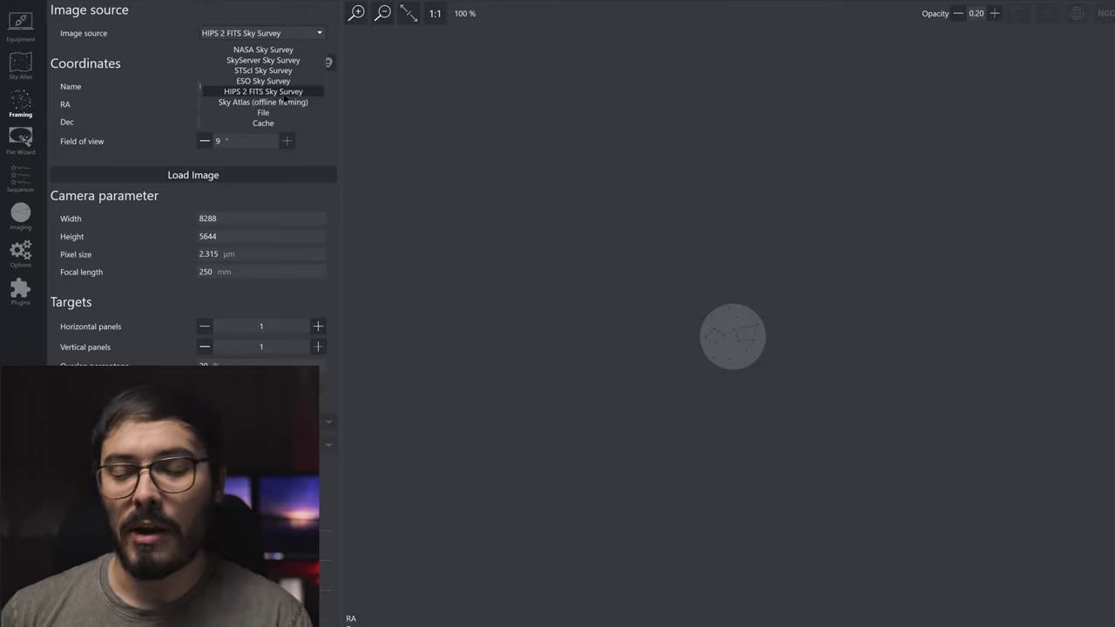
{"action": "left_click", "coordinate": [285, 94]}
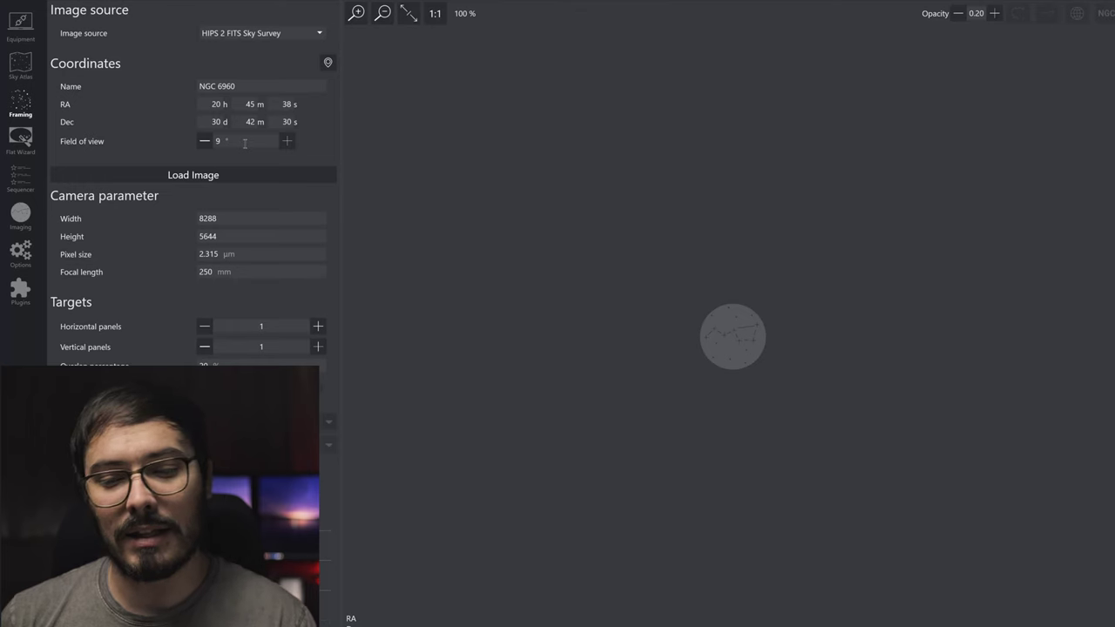
{"action": "left_click", "coordinate": [220, 177]}
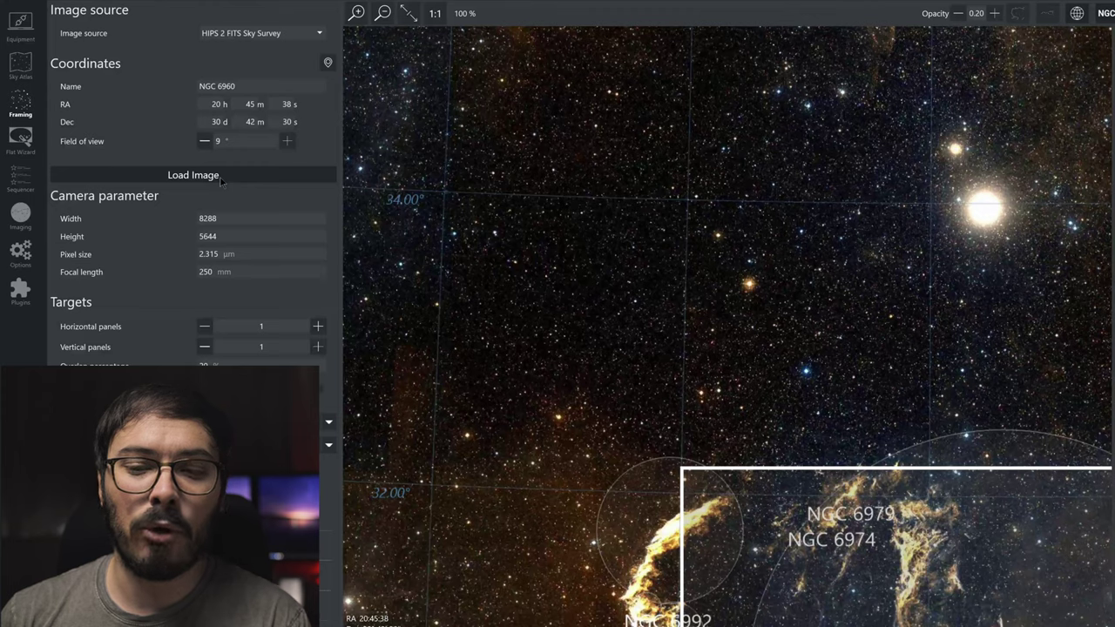
Step: Leave the image source unchanged and fit the whole Cygnus Loop survey image in view
{"action": "left_click", "coordinate": [244, 34]}
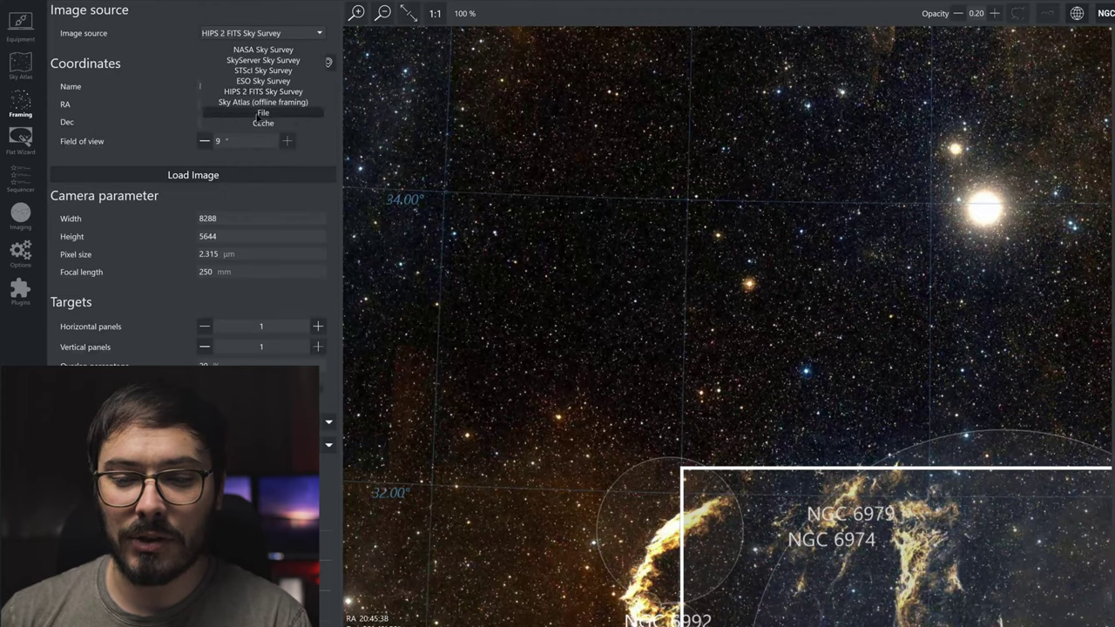
{"action": "left_click", "coordinate": [156, 59]}
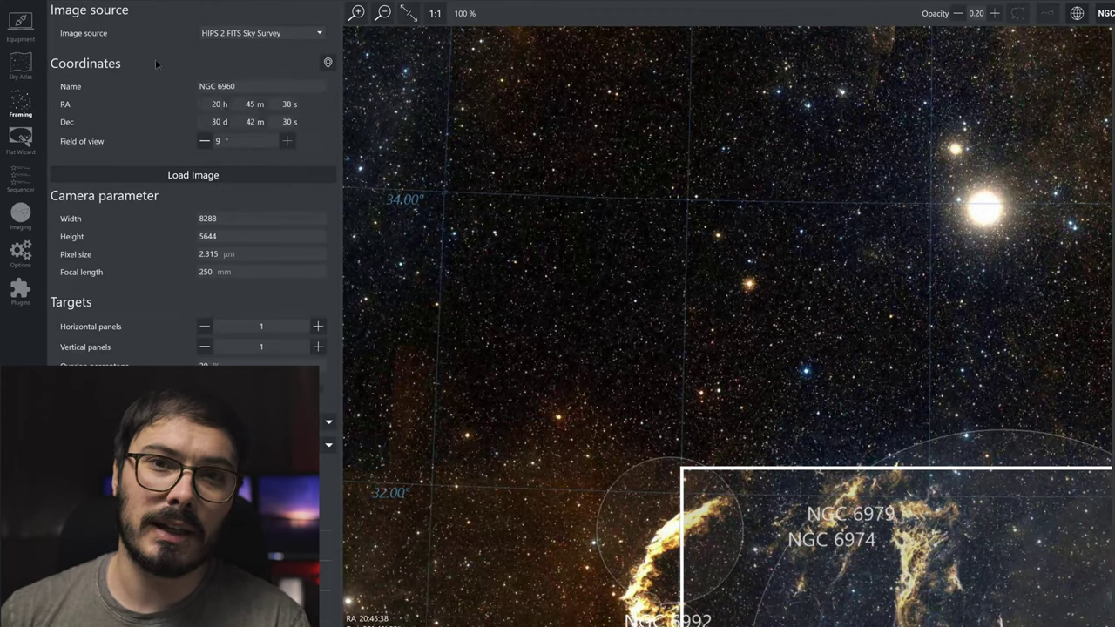
{"action": "left_click", "coordinate": [409, 14]}
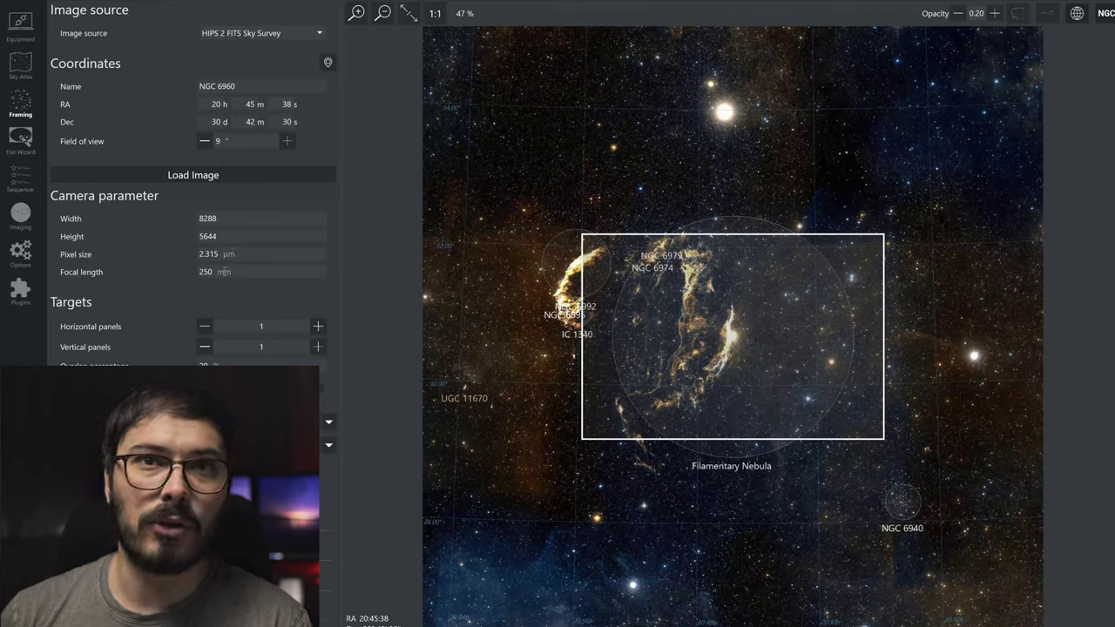
Step: Try a 1000 mm focal length, then undo back to 250 mm
{"action": "type", "text": "1000"}
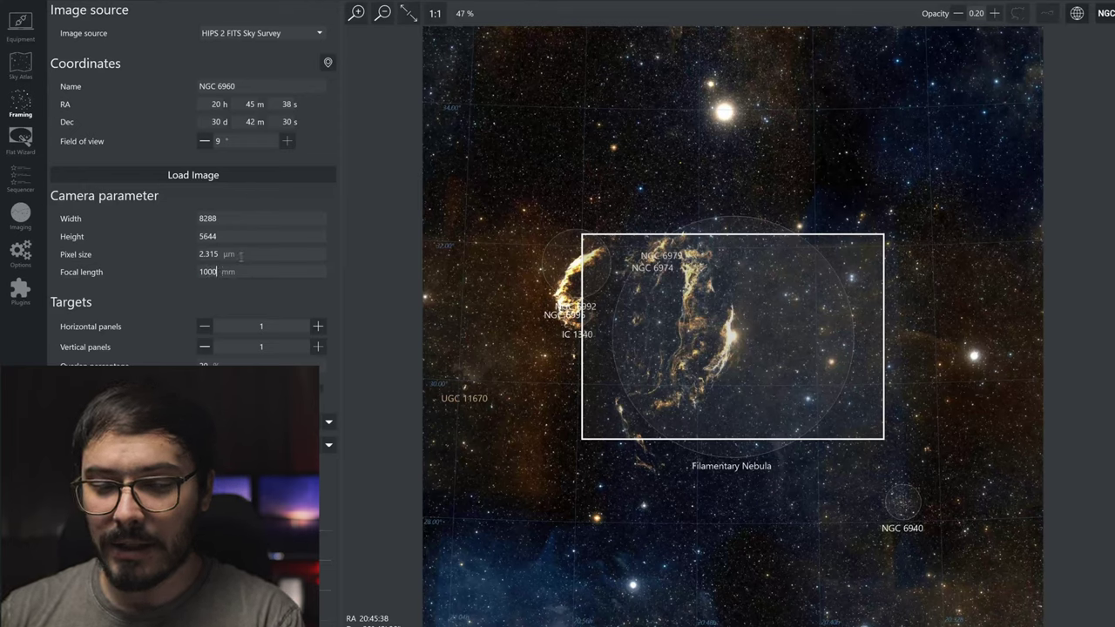
{"action": "left_click", "coordinate": [241, 253]}
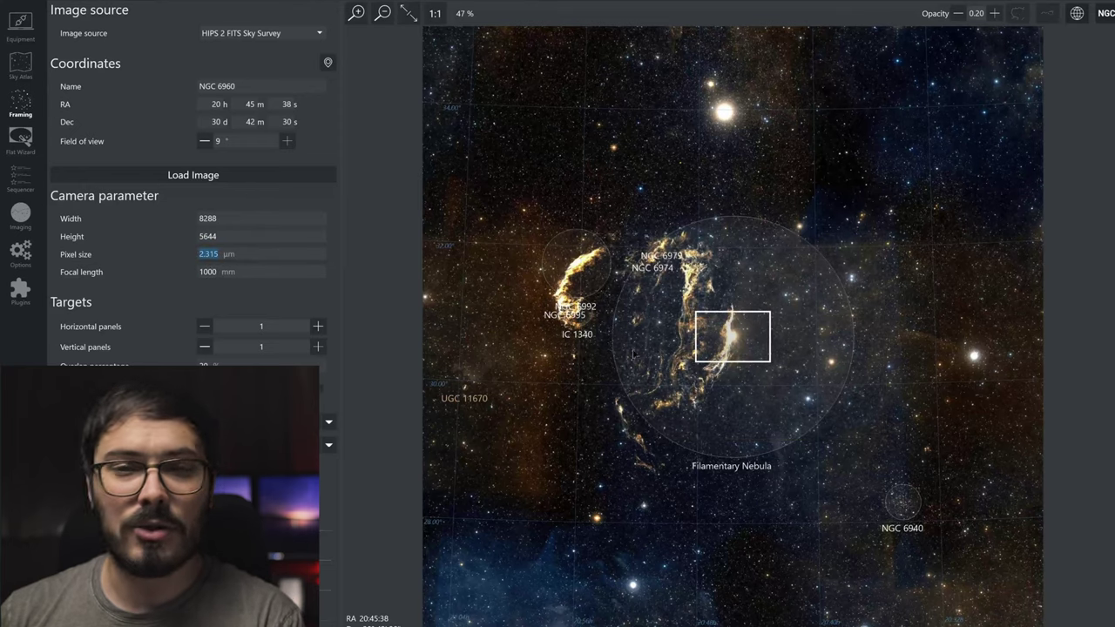
{"action": "key", "text": "ctrl+z"}
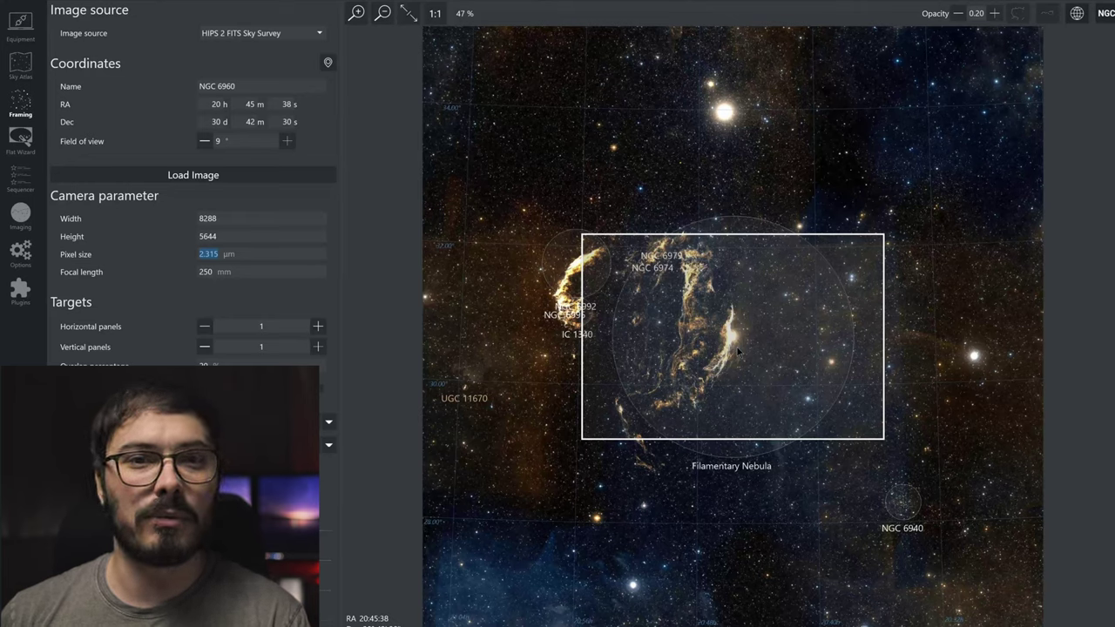
{"action": "left_click", "coordinate": [261, 366]}
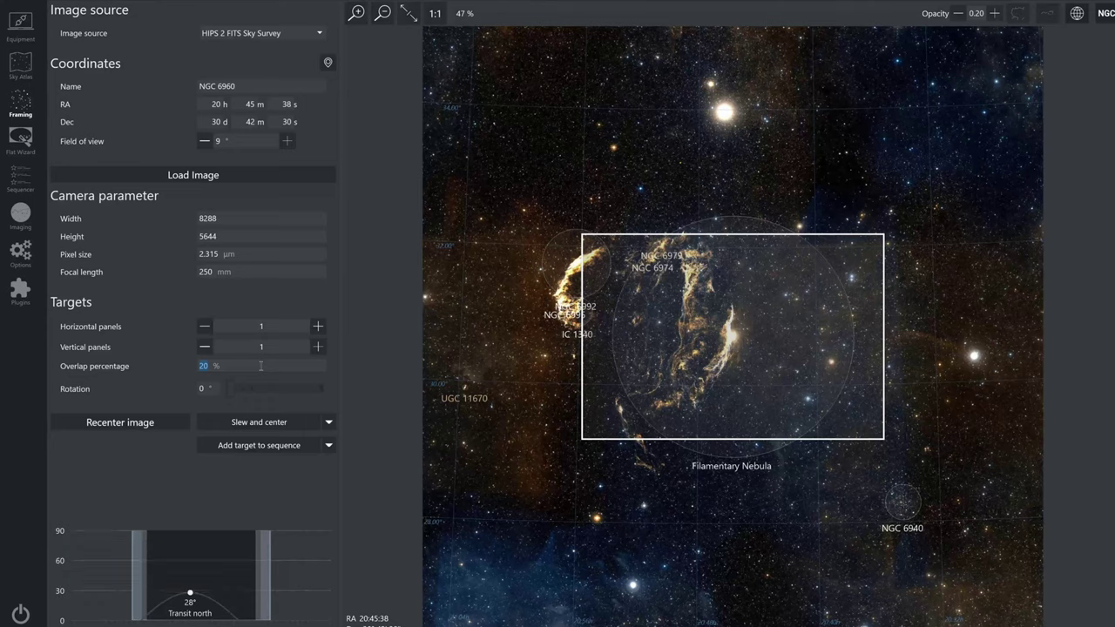
{"action": "left_click_drag", "start_coordinate": [800, 359], "coordinate": [716, 339]}
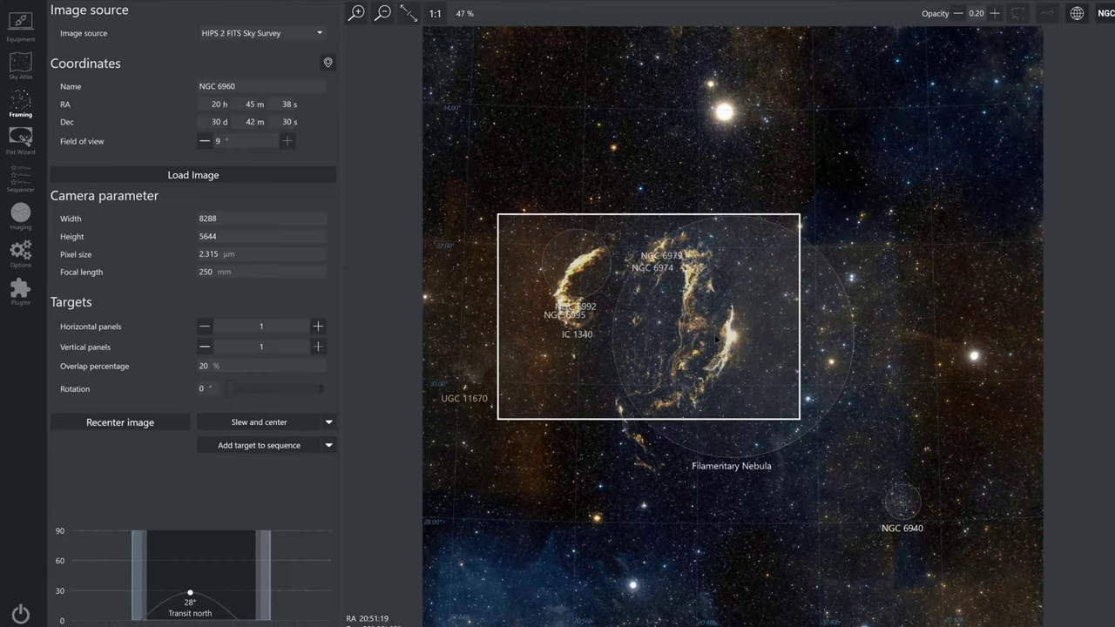
Step: Frame a two-panel vertical mosaic rotated 20° over the nebula and clear the NGC 6960 name
{"action": "left_click", "coordinate": [318, 347]}
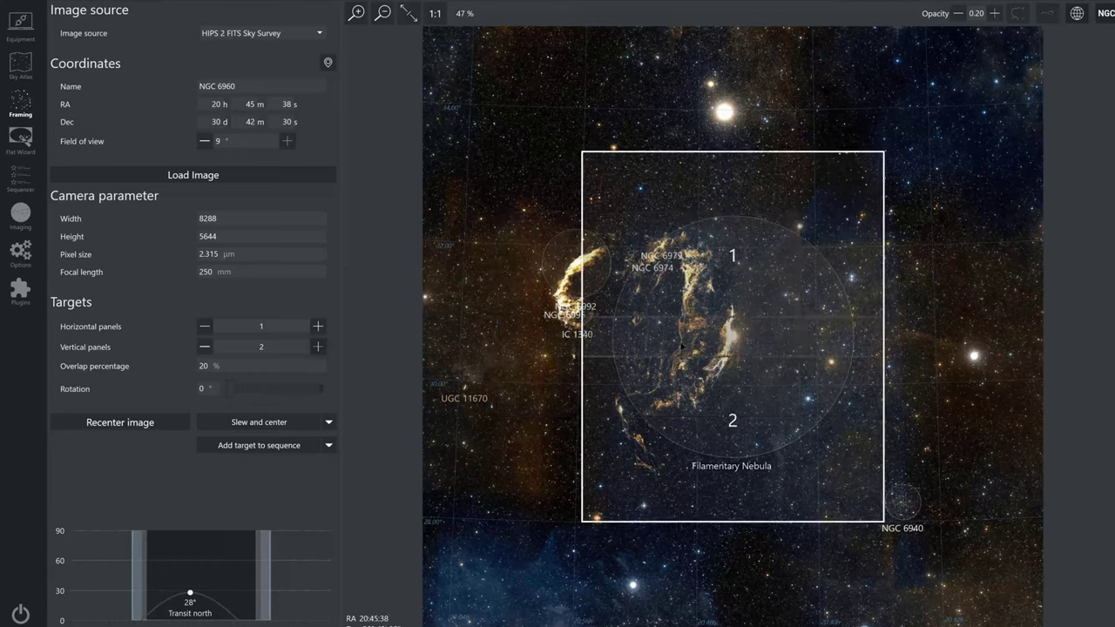
{"action": "left_click_drag", "start_coordinate": [746, 367], "coordinate": [638, 392]}
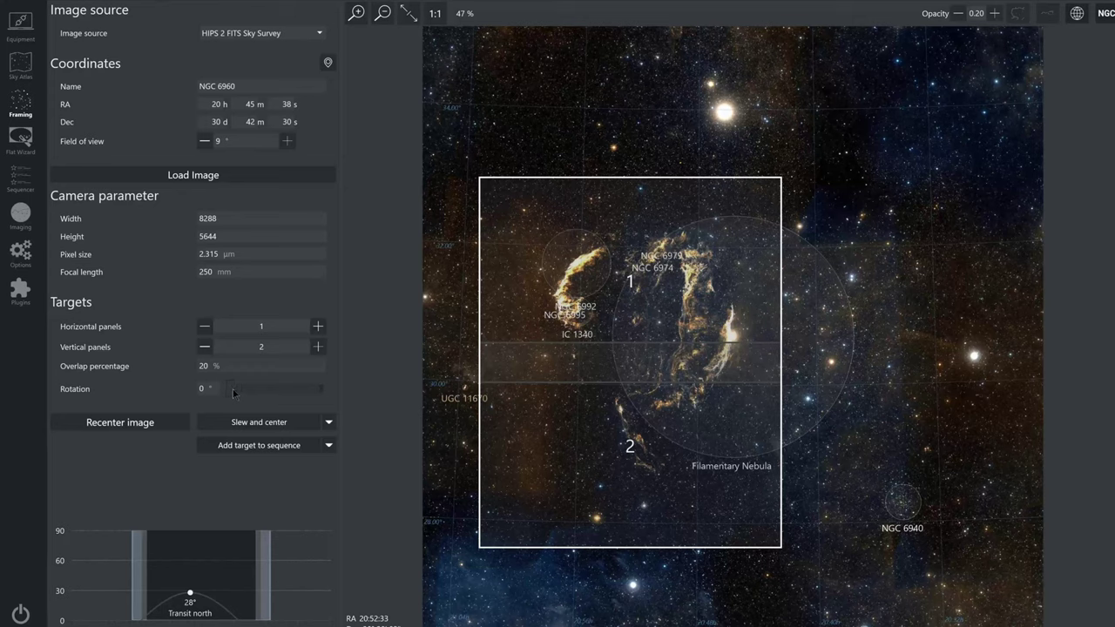
{"action": "left_click_drag", "start_coordinate": [233, 393], "coordinate": [238, 390]}
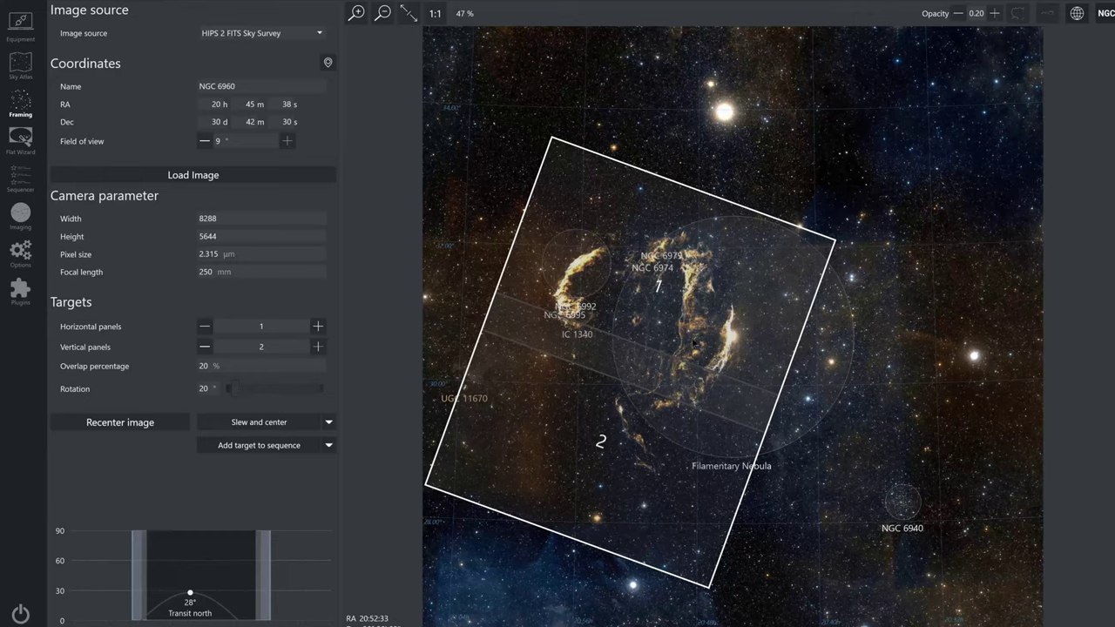
{"action": "left_click_drag", "start_coordinate": [694, 343], "coordinate": [689, 449]}
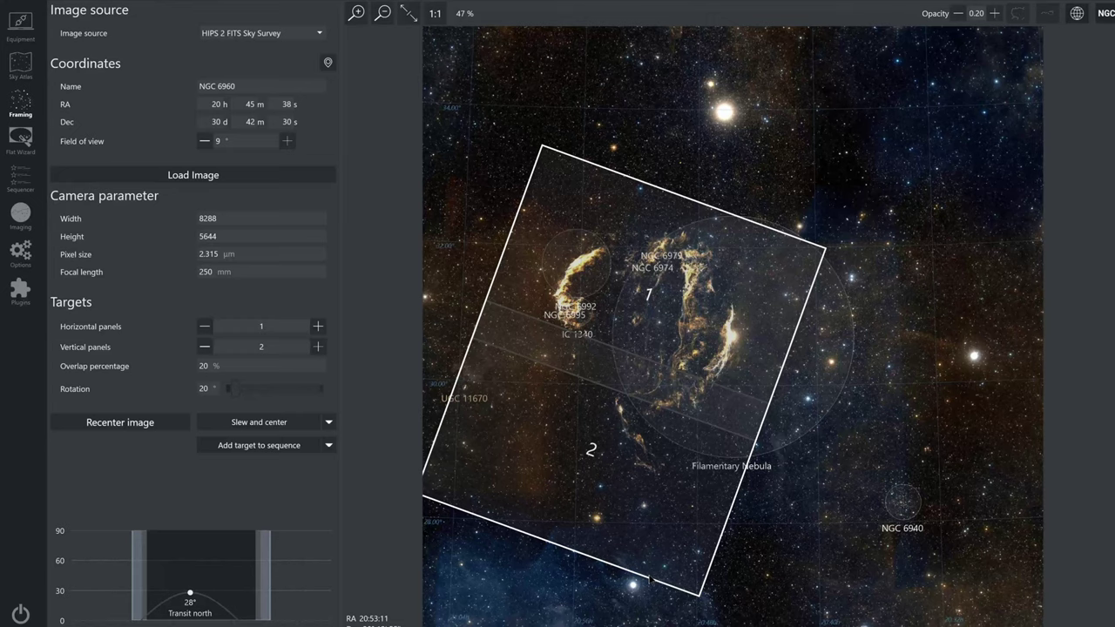
{"action": "left_click_drag", "start_coordinate": [650, 578], "coordinate": [651, 571]}
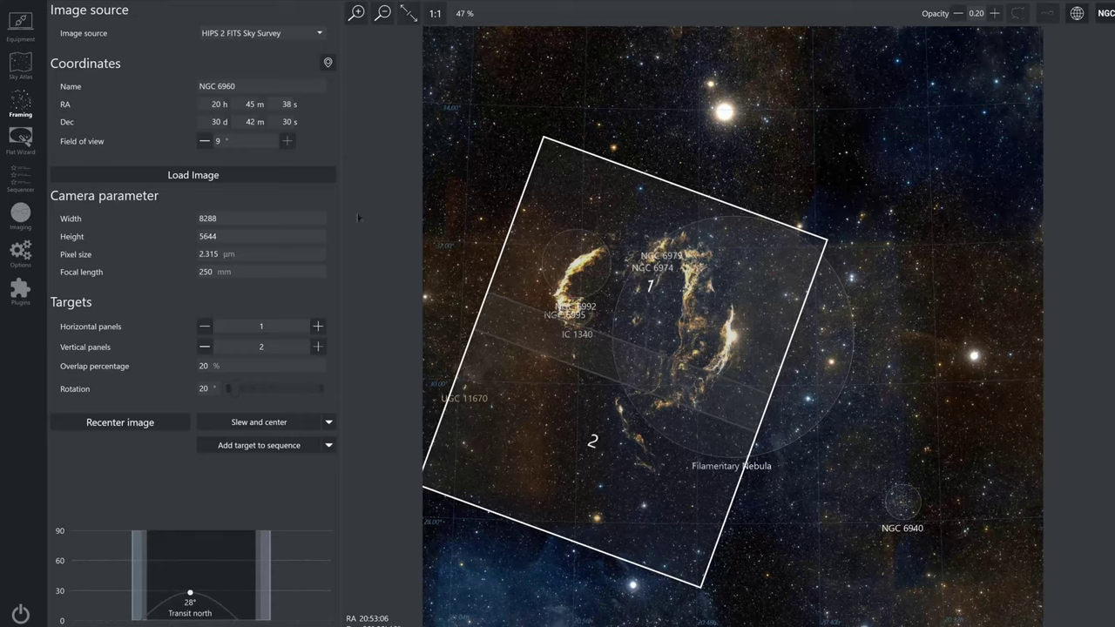
{"action": "left_click_drag", "start_coordinate": [241, 85], "coordinate": [186, 89]}
{"action": "key", "text": "BackSpace"}
Step: Name the target 'Cyngus Loop Mosaic' and add it to the Sequencer as a Basic Sequence Target
{"action": "type", "text": "Cyngus Loop Mosaic"}
{"action": "left_click", "coordinate": [303, 449]}
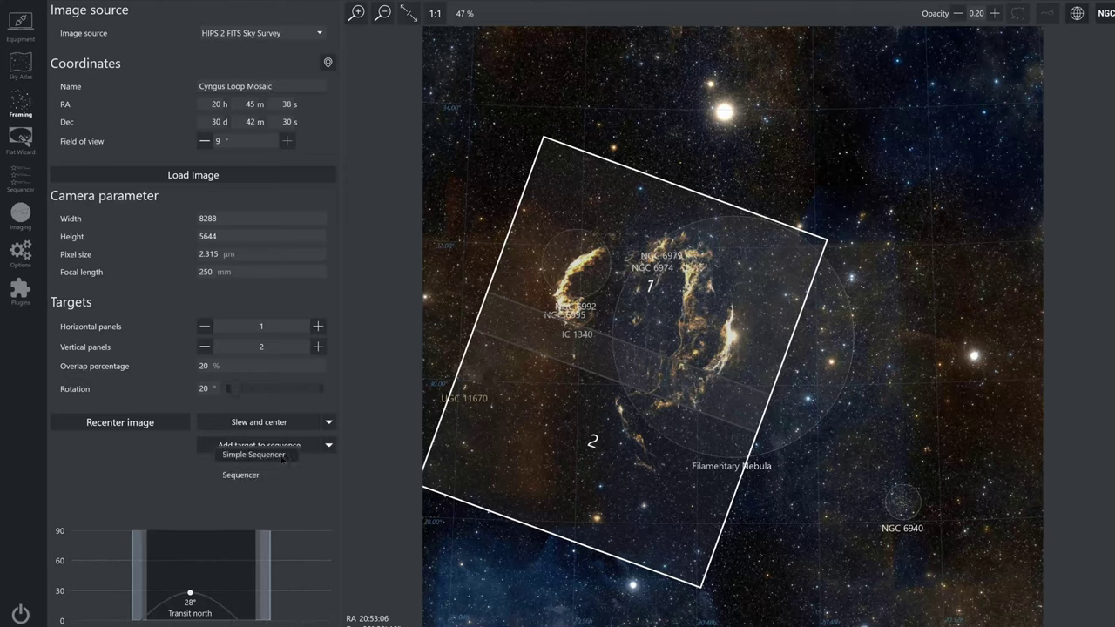
{"action": "mouse_move", "coordinate": [256, 480]}
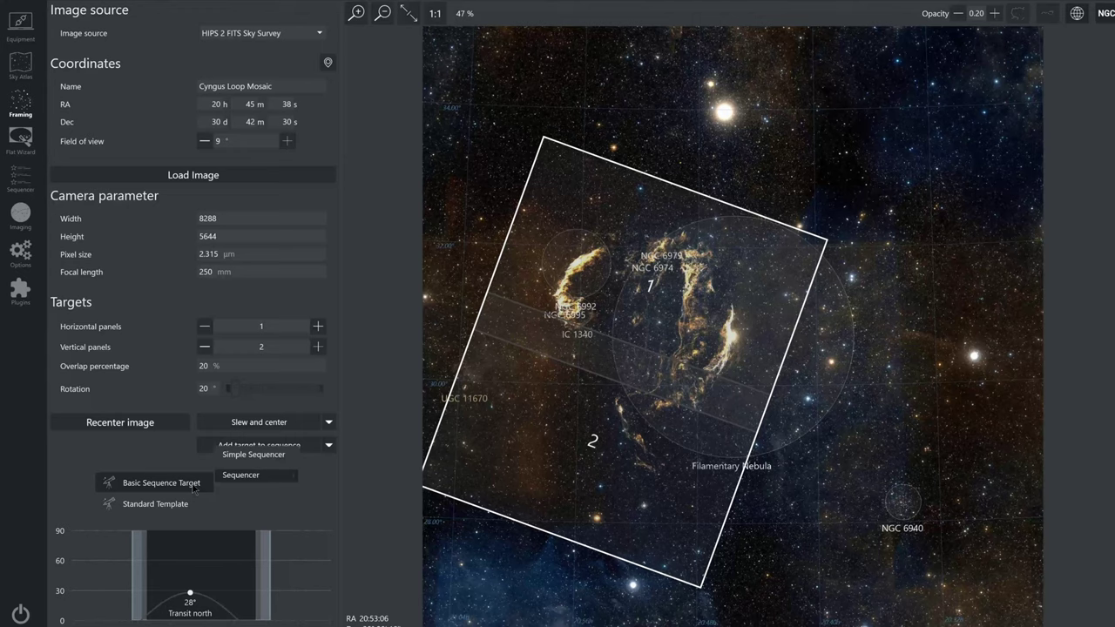
{"action": "left_click", "coordinate": [189, 484]}
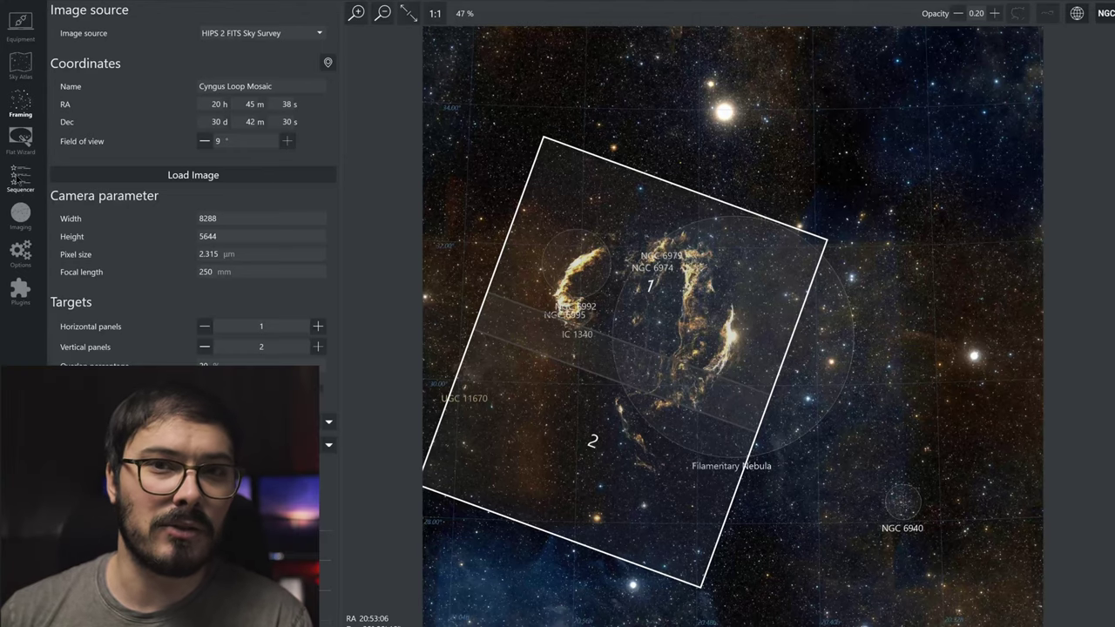
{"action": "left_click", "coordinate": [19, 179]}
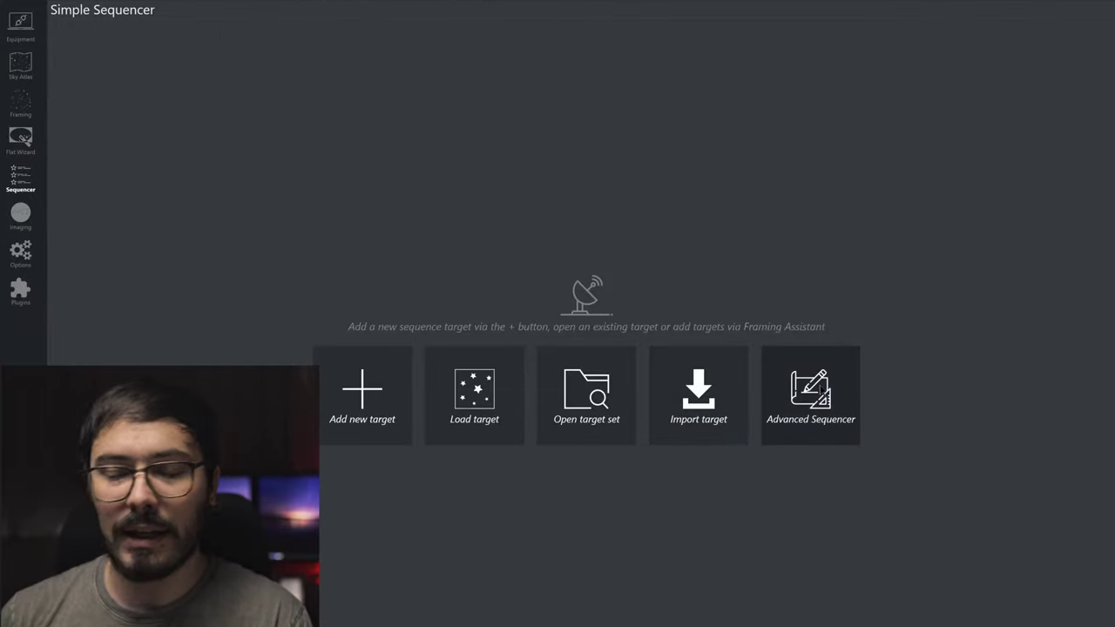
Step: In the advanced sequence, start with Cool Camera at -10 °C followed by Unpark Scope
{"action": "left_click", "coordinate": [823, 396]}
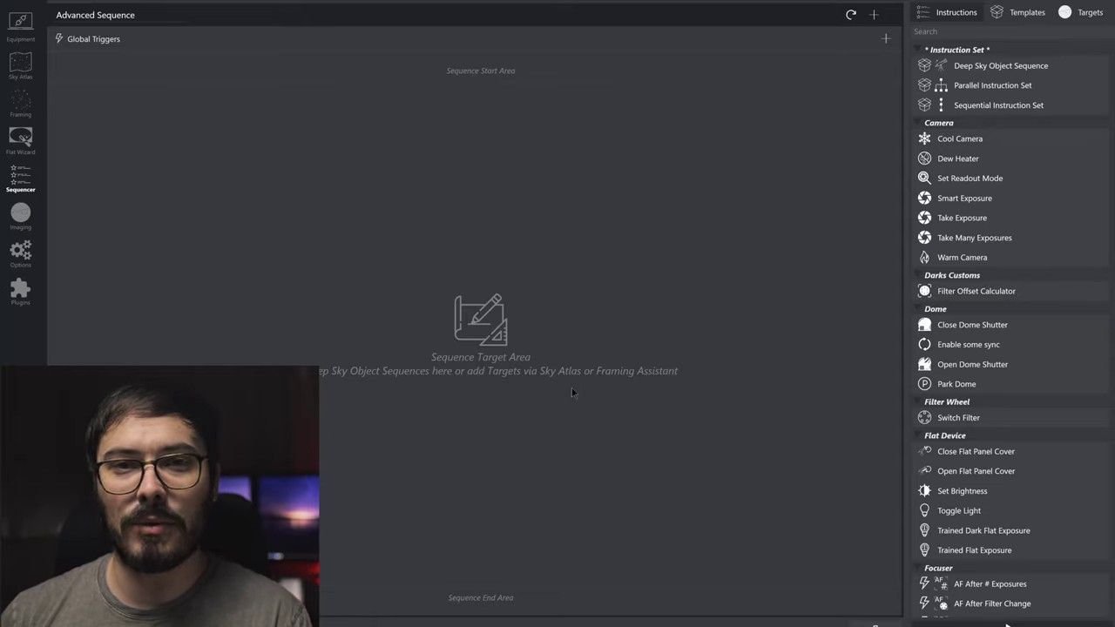
{"action": "left_click_drag", "start_coordinate": [959, 139], "coordinate": [705, 71]}
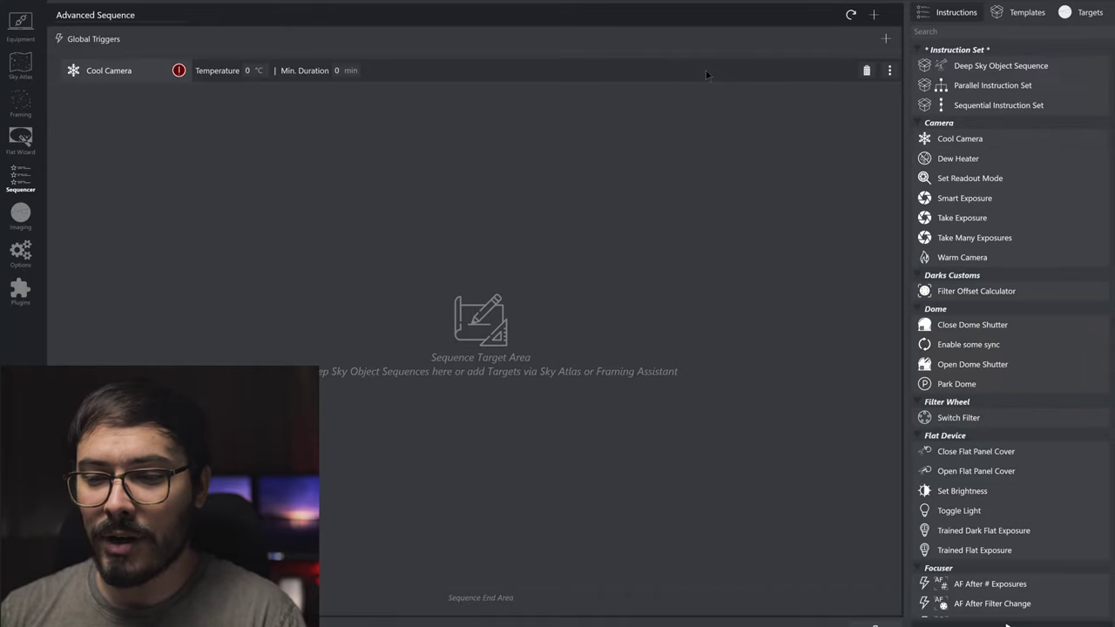
{"action": "left_click", "coordinate": [250, 71]}
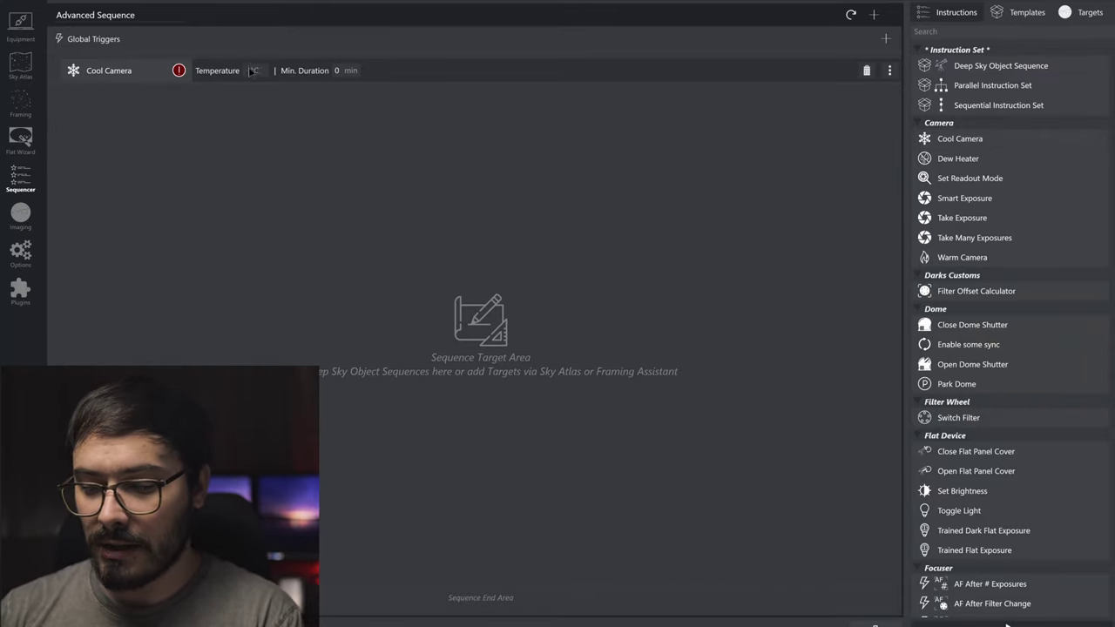
{"action": "type", "text": "-10"}
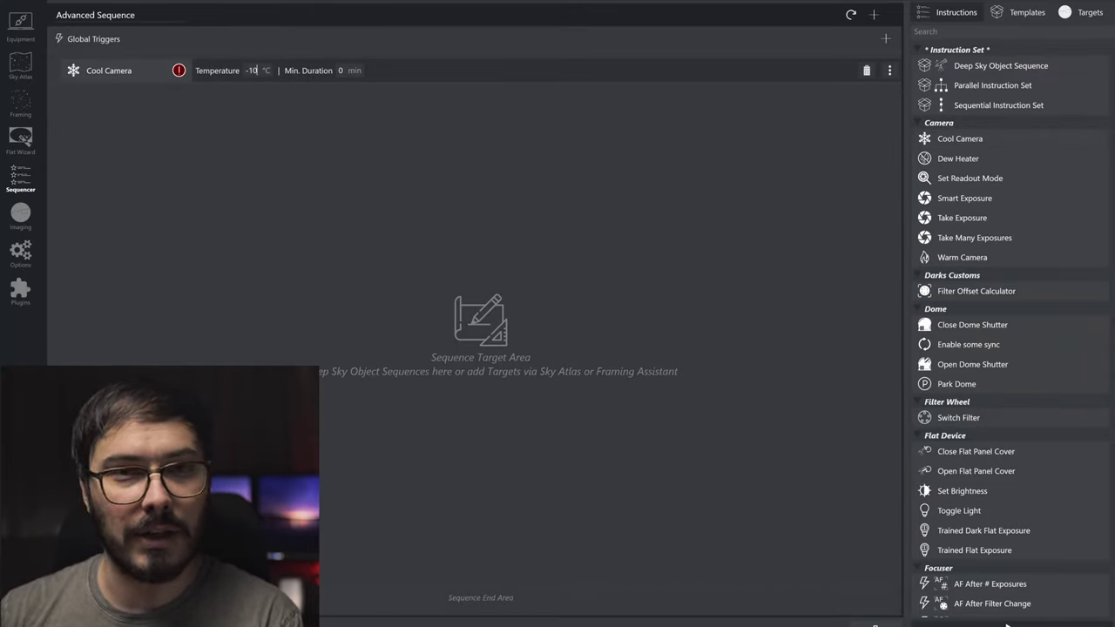
{"action": "type", "text": "2"}
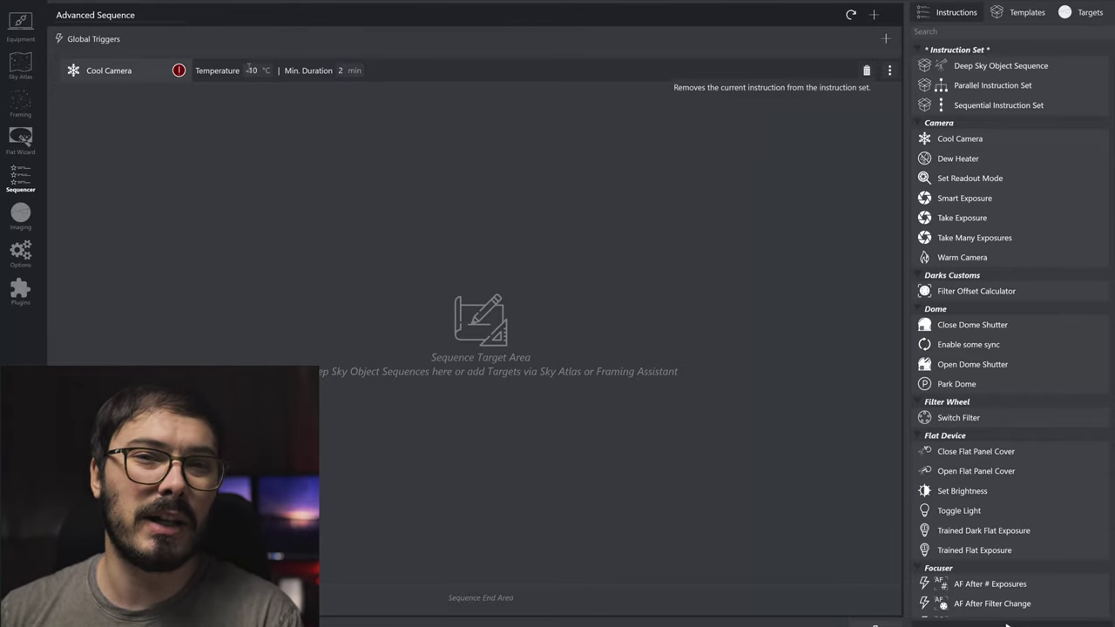
{"action": "left_click", "coordinate": [1003, 32]}
{"action": "type", "text": "park"}
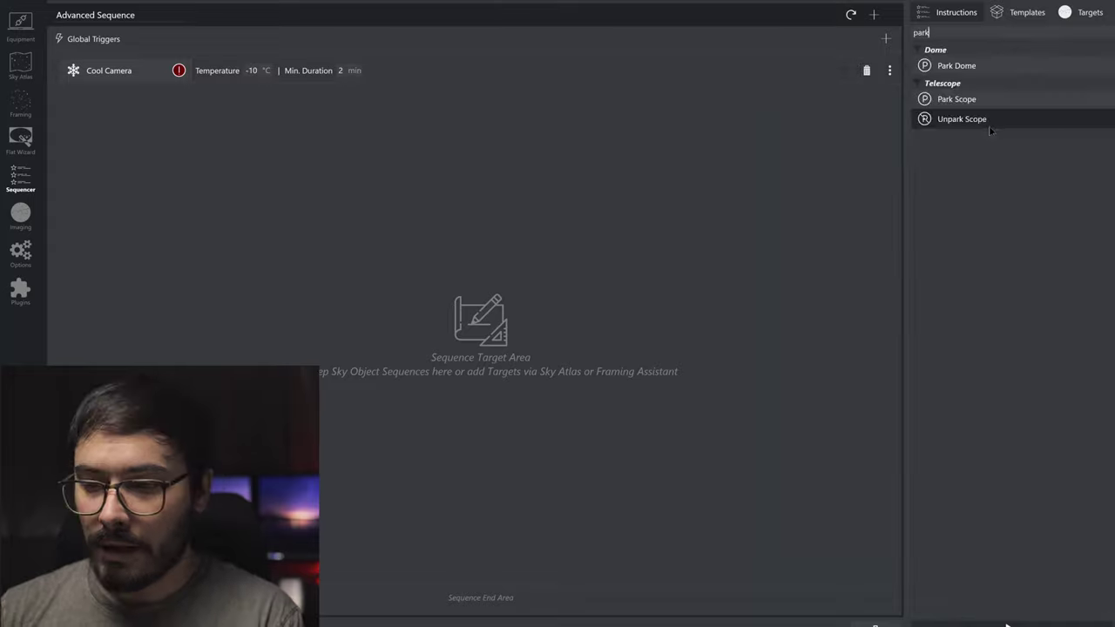
{"action": "left_click_drag", "start_coordinate": [962, 118], "coordinate": [508, 79]}
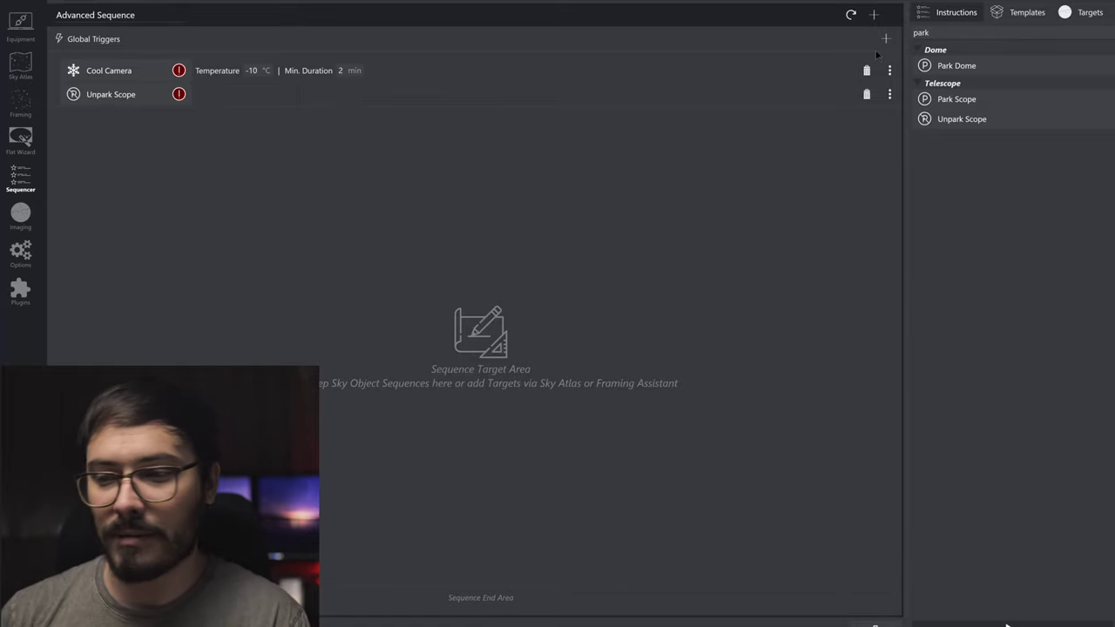
Step: End the sequence with Park Scope, Warm Camera and Set Switch Value
{"action": "mouse_move", "coordinate": [955, 99]}
{"action": "left_mouse_down"}
{"action": "mouse_move", "coordinate": [993, 138]}
{"action": "mouse_move", "coordinate": [338, 570]}
{"action": "mouse_move", "coordinate": [326, 608]}
{"action": "left_mouse_up"}
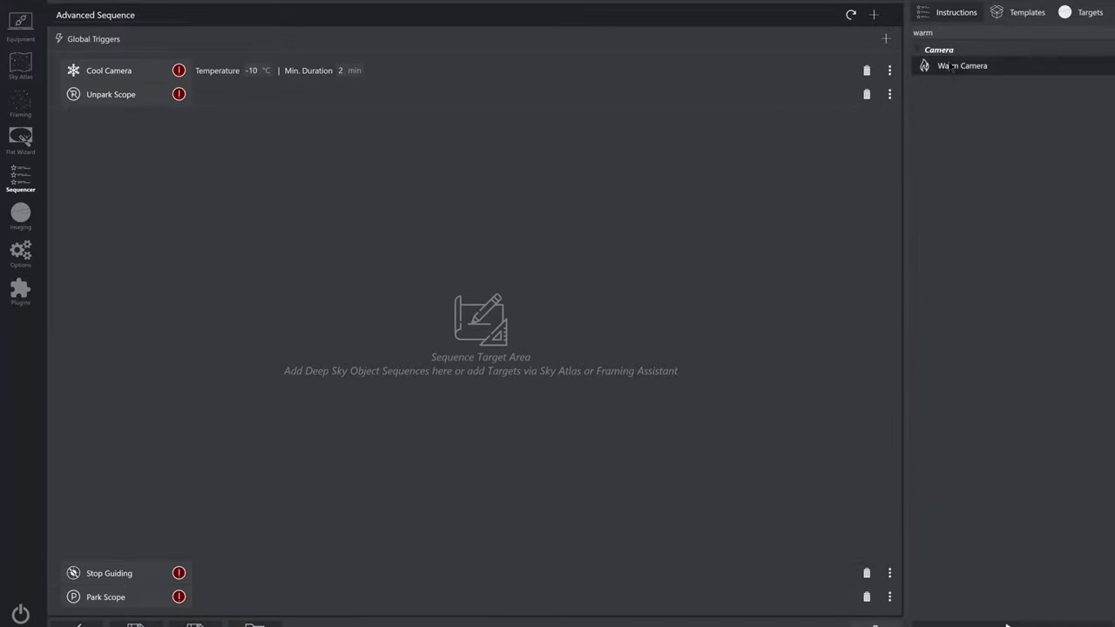
{"action": "mouse_move", "coordinate": [959, 66]}
{"action": "left_mouse_down"}
{"action": "mouse_move", "coordinate": [331, 425]}
{"action": "mouse_move", "coordinate": [288, 575]}
{"action": "mouse_move", "coordinate": [157, 596]}
{"action": "mouse_move", "coordinate": [157, 608]}
{"action": "left_mouse_up"}
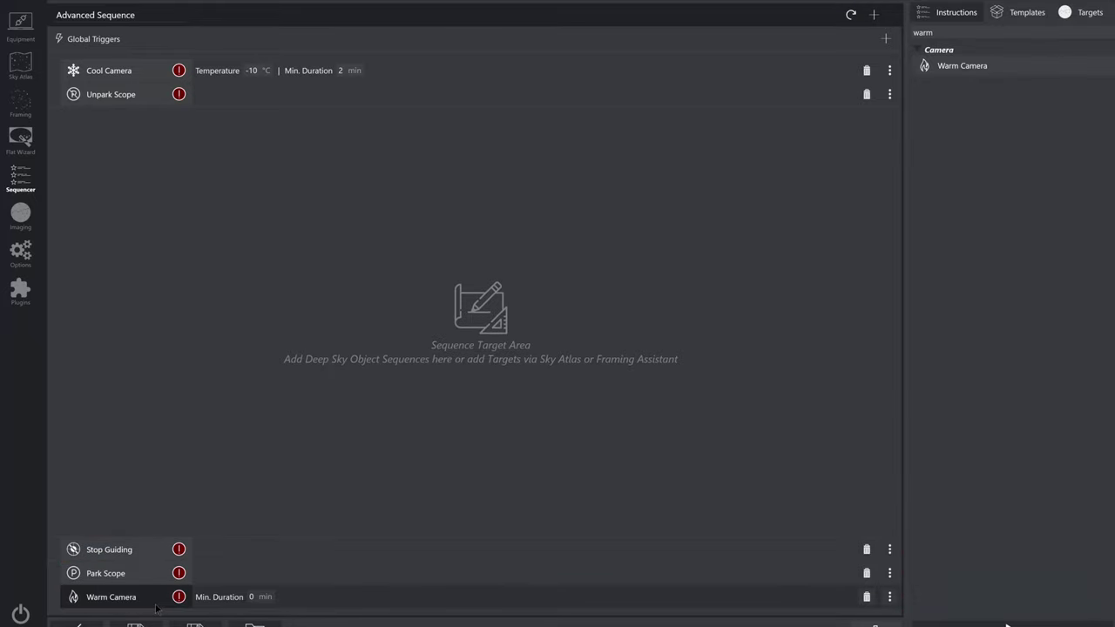
{"action": "double_click", "coordinate": [954, 31]}
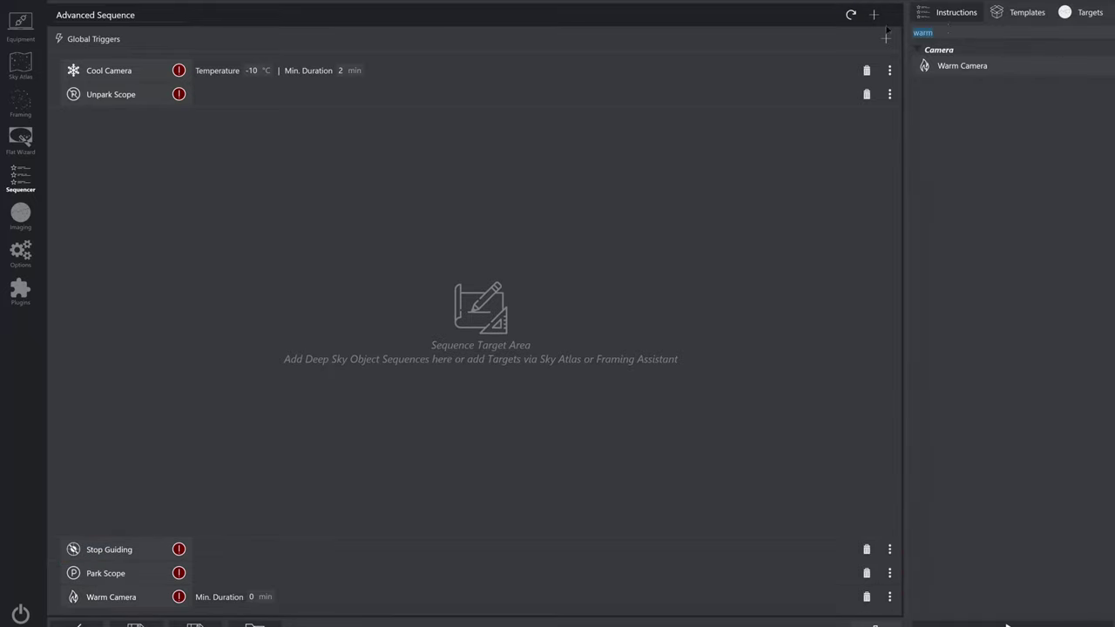
{"action": "key", "text": "BackSpace"}
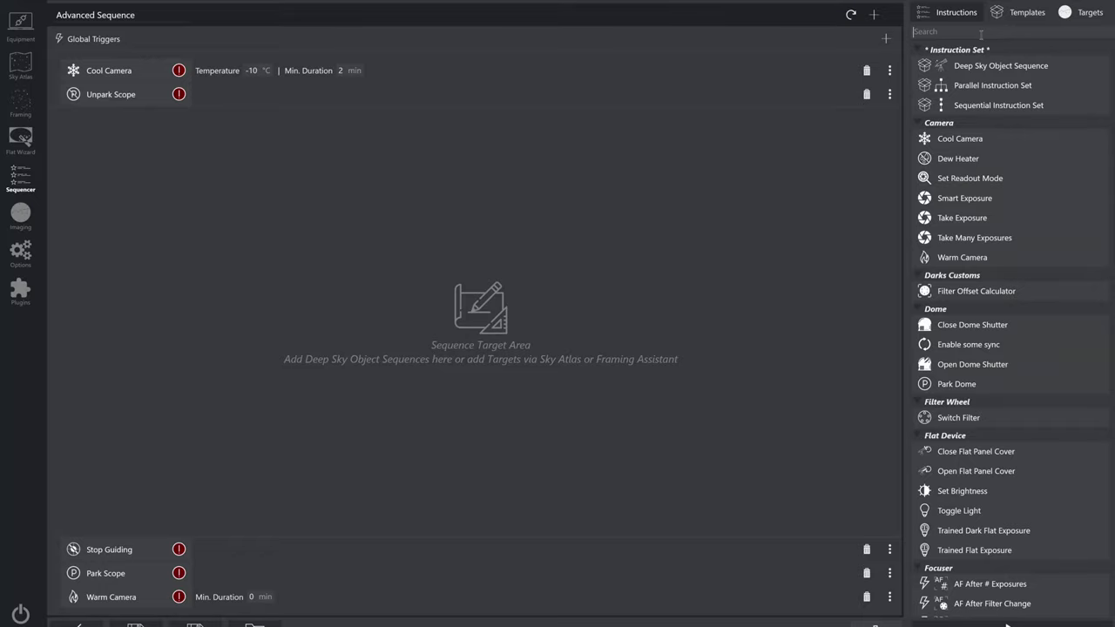
{"action": "type", "text": "set"}
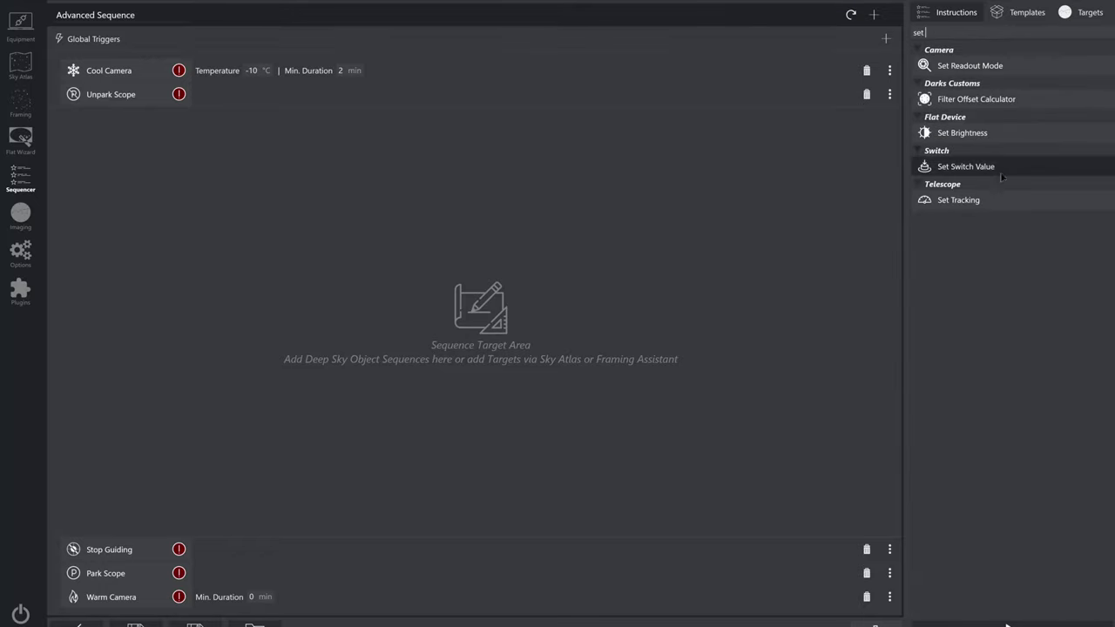
{"action": "mouse_move", "coordinate": [1001, 169]}
{"action": "left_mouse_down"}
{"action": "mouse_move", "coordinate": [269, 494]}
{"action": "mouse_move", "coordinate": [257, 603]}
{"action": "left_mouse_up"}
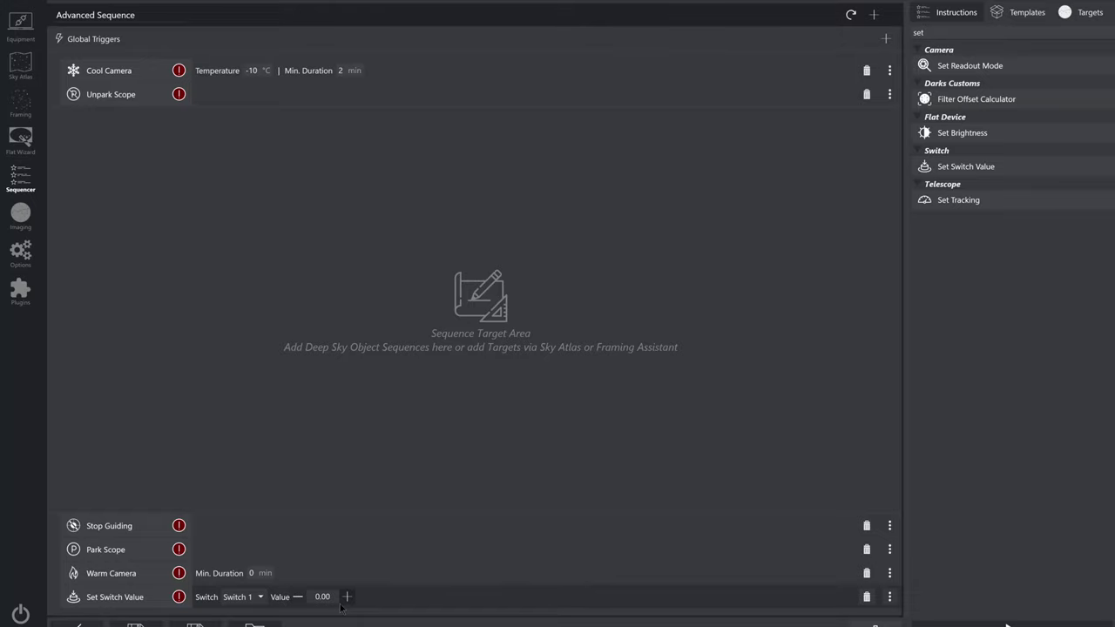
{"action": "triple_click", "coordinate": [959, 32]}
{"action": "key", "text": "BackSpace"}
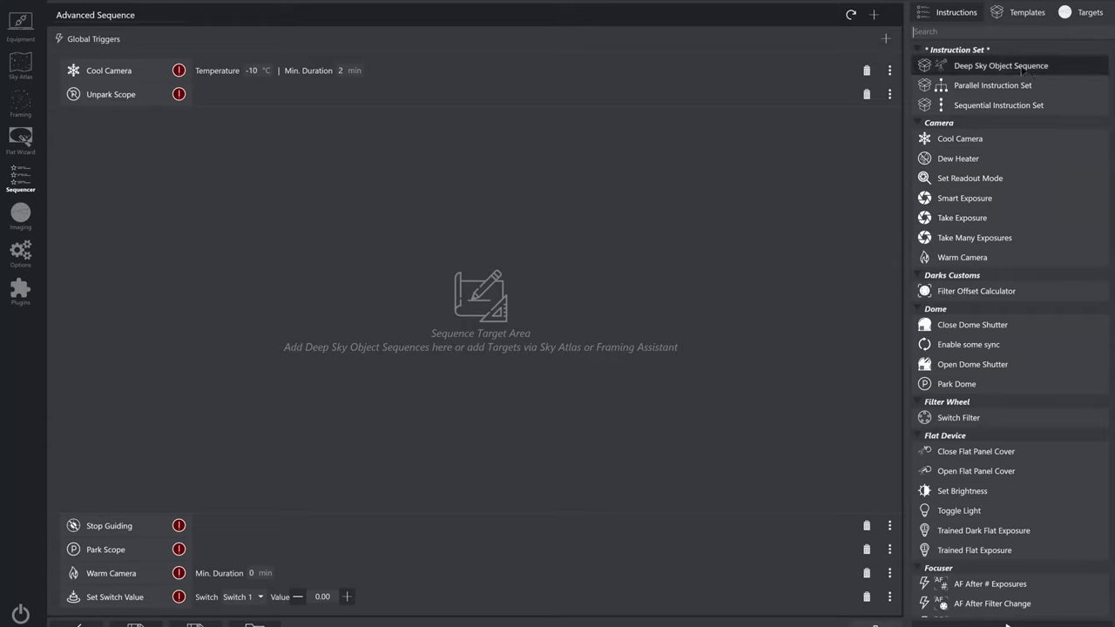
Step: Add a Deep Sky Object Sequence holding a Sequential Instruction Set with Slew To Ra/Dec
{"action": "left_click_drag", "start_coordinate": [997, 67], "coordinate": [556, 240]}
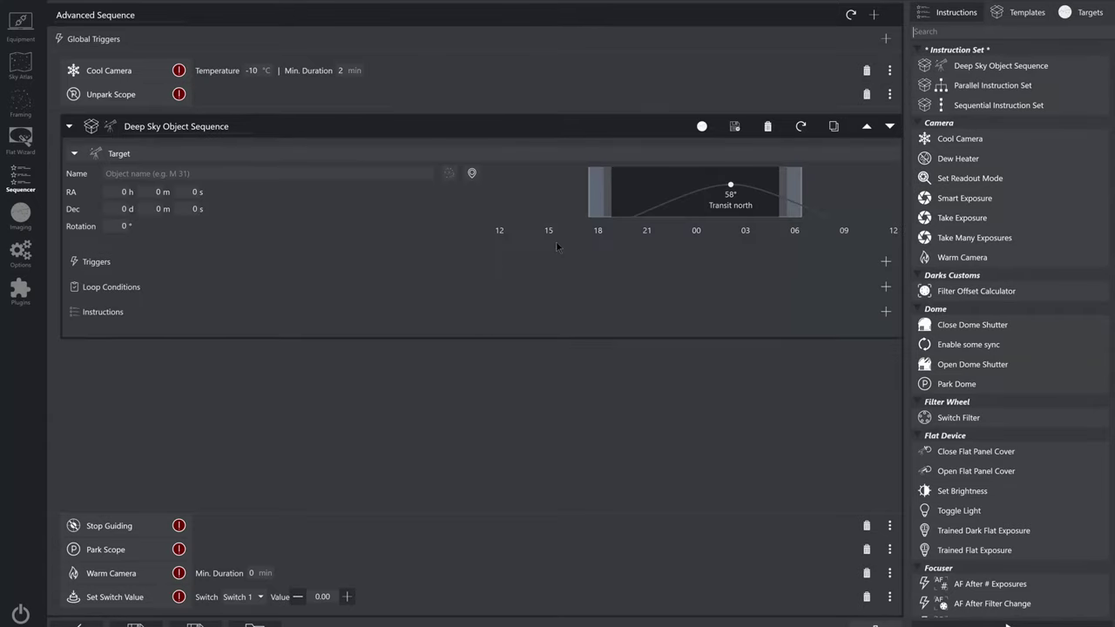
{"action": "left_click_drag", "start_coordinate": [1031, 105], "coordinate": [479, 322]}
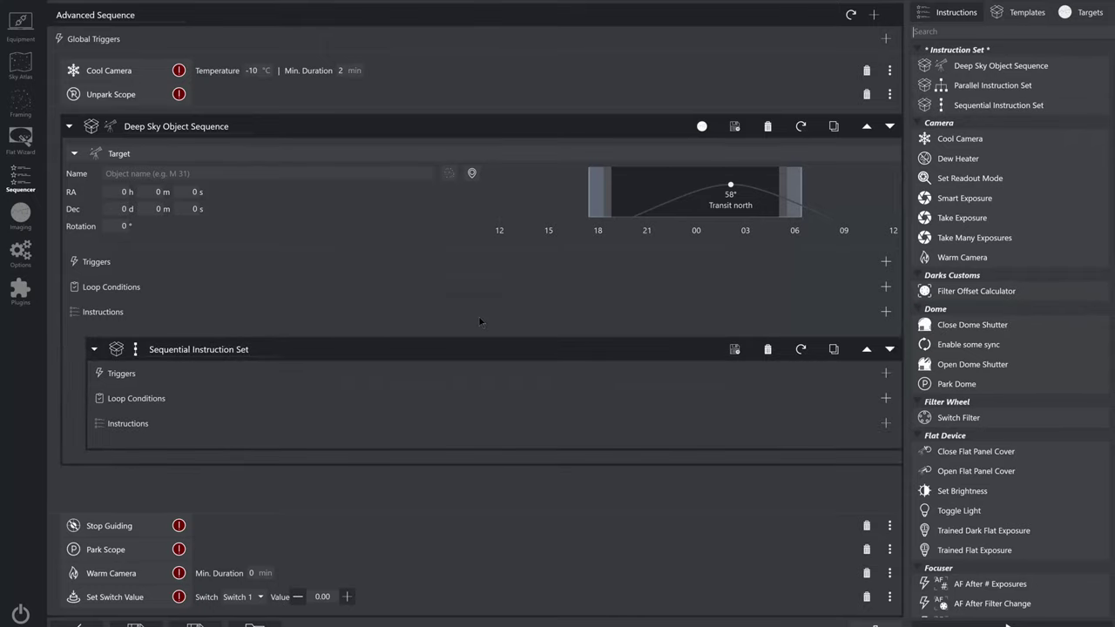
{"action": "left_click", "coordinate": [958, 31]}
{"action": "type", "text": "ra/dec"}
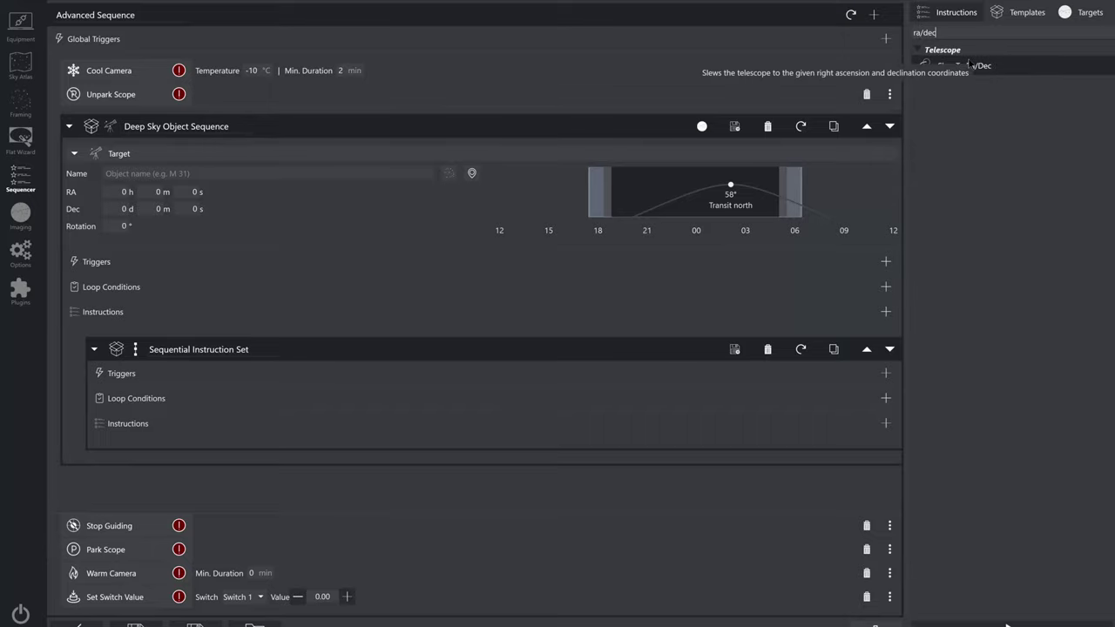
{"action": "left_click_drag", "start_coordinate": [969, 65], "coordinate": [303, 432]}
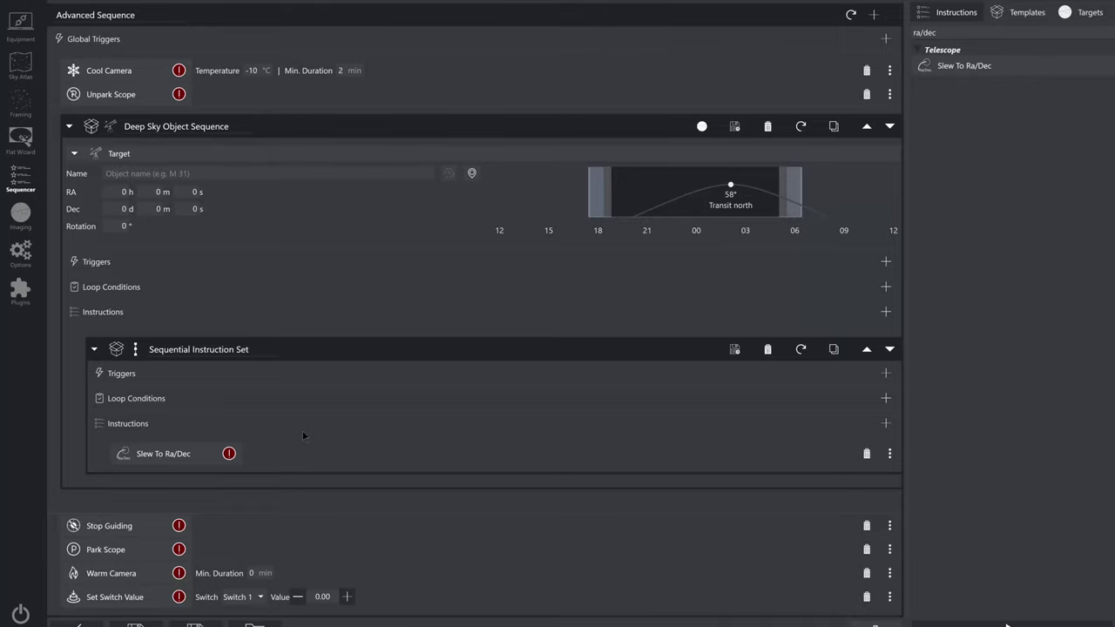
Step: Add Run Autofocus to the sequential set after the slew
{"action": "key", "text": "ctrl+a"}
{"action": "key", "text": "BackSpace"}
{"action": "type", "text": "auto"}
{"action": "left_click_drag", "start_coordinate": [963, 66], "coordinate": [260, 476]}
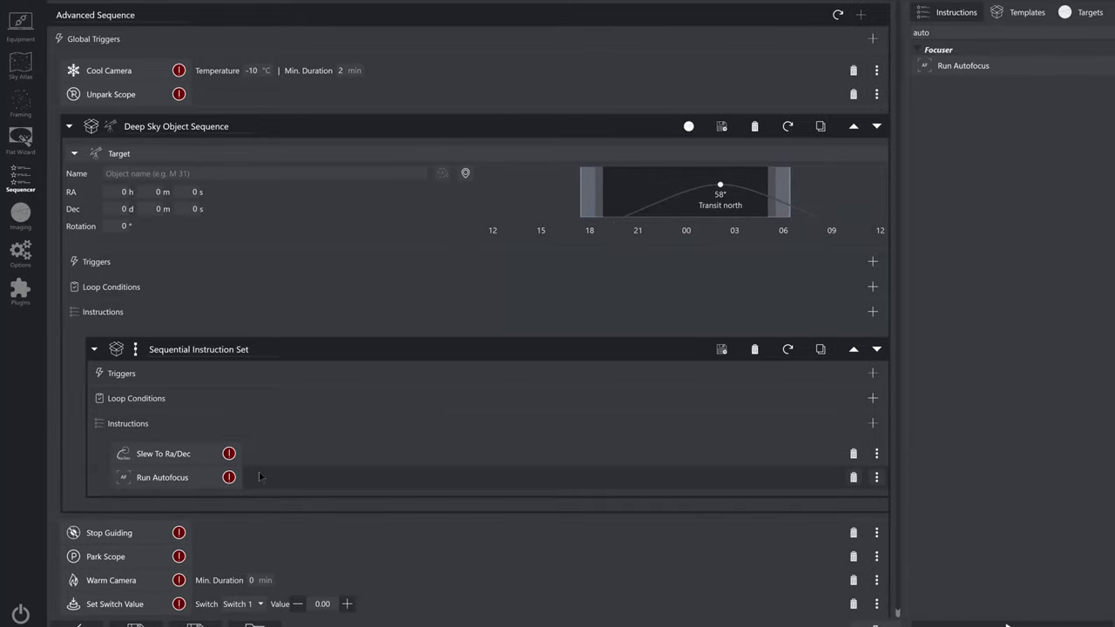
Step: Add a 'Focus' Message Box and Slew, center and rotate below Run Autofocus
{"action": "triple_click", "coordinate": [952, 26]}
{"action": "type", "text": "message"}
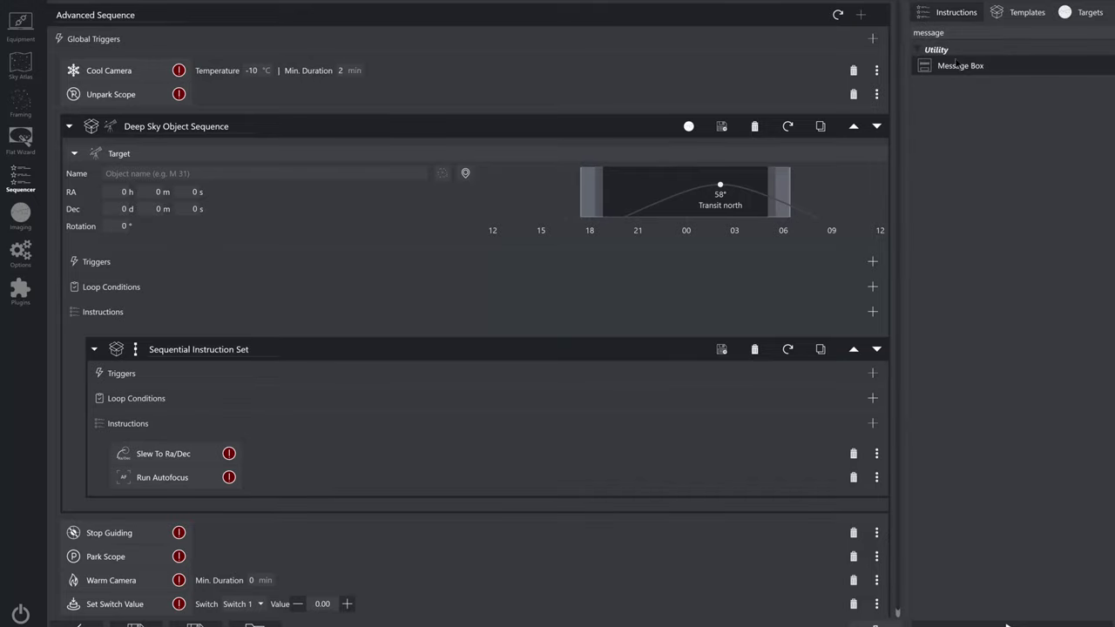
{"action": "mouse_move", "coordinate": [958, 65]}
{"action": "left_mouse_down"}
{"action": "mouse_move", "coordinate": [523, 312]}
{"action": "mouse_move", "coordinate": [246, 498]}
{"action": "left_mouse_up"}
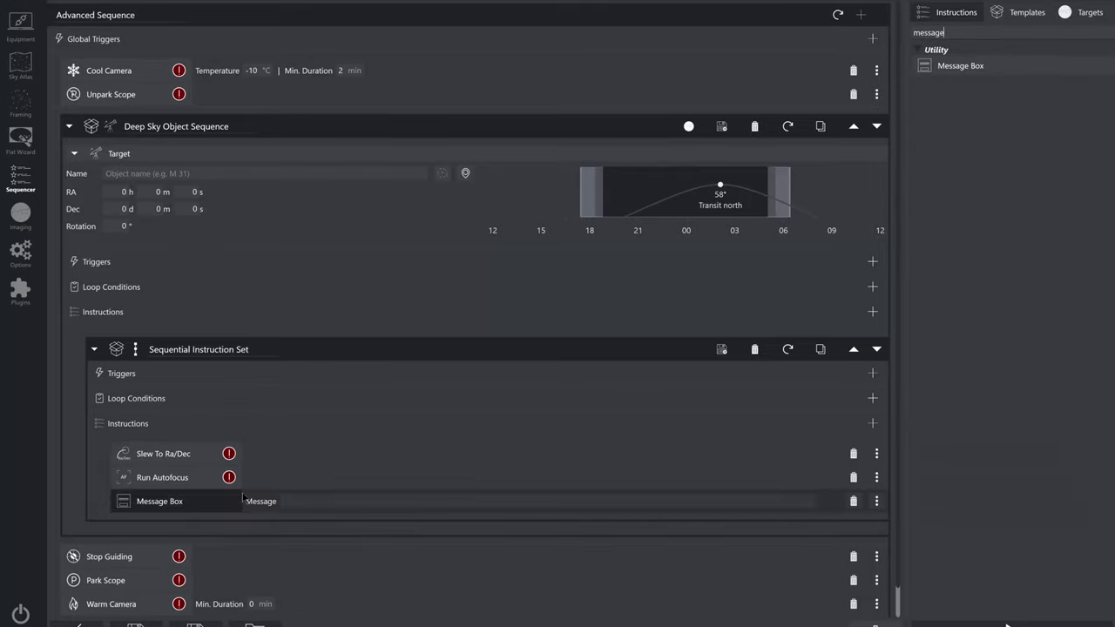
{"action": "left_click", "coordinate": [307, 497]}
{"action": "type", "text": "Focus"}
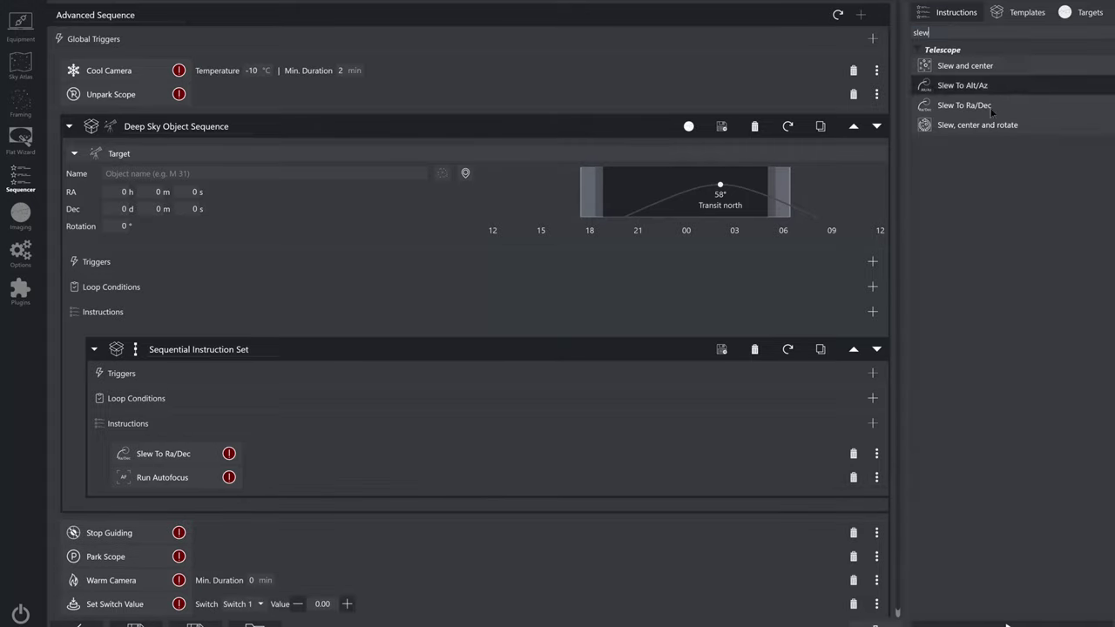
{"action": "left_click_drag", "start_coordinate": [978, 125], "coordinate": [266, 495]}
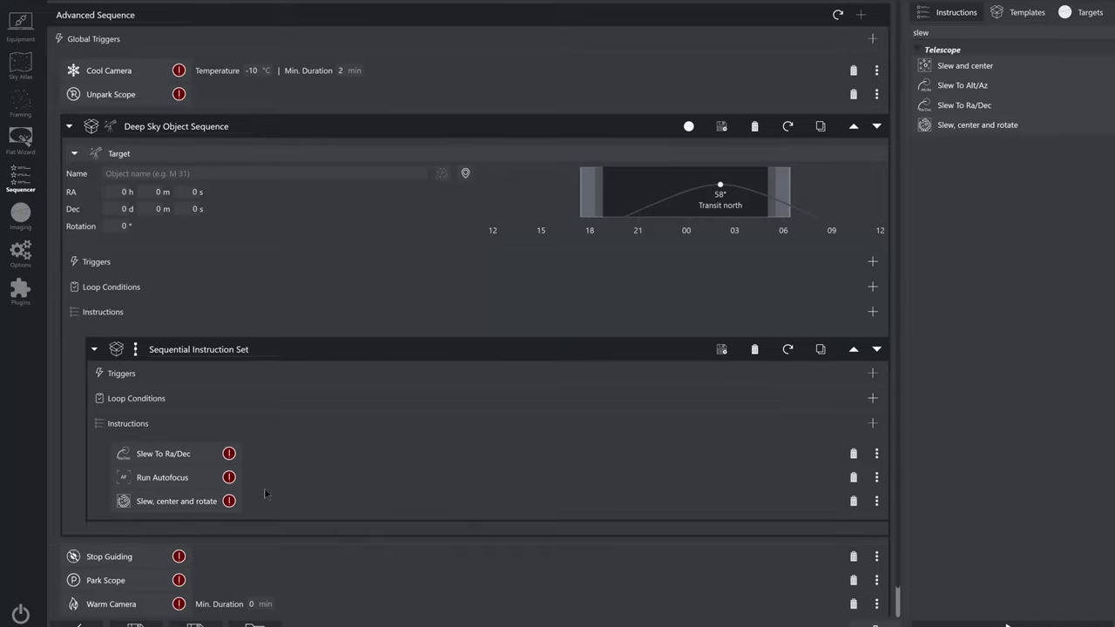
{"action": "left_click", "coordinate": [20, 24]}
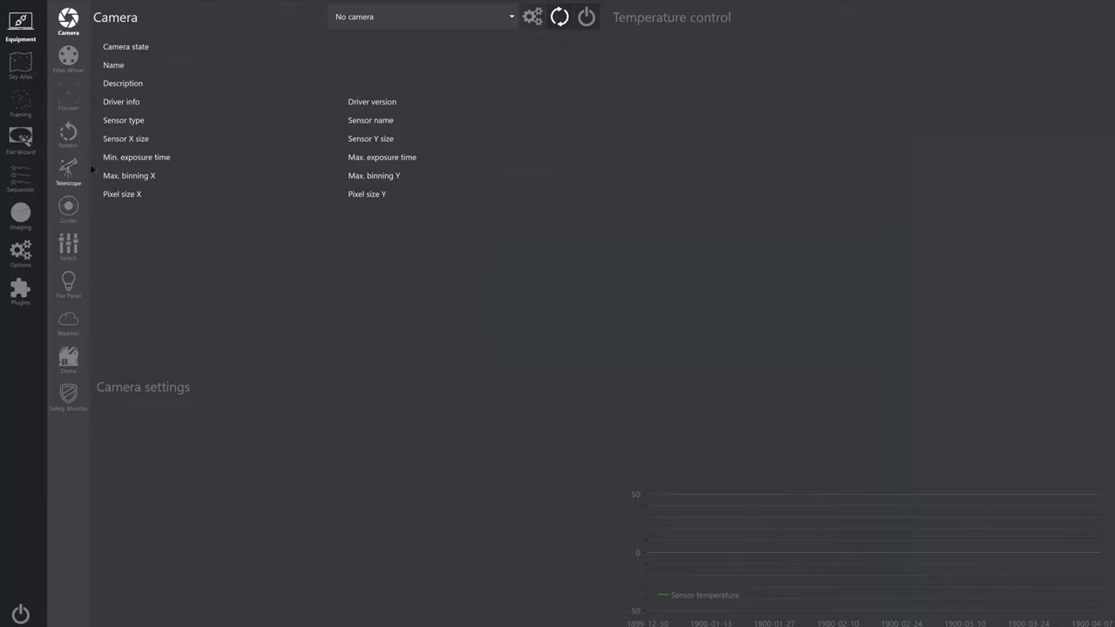
Step: Set the rotator device to Falcon Rotator, replacing the Manual rotator
{"action": "left_click", "coordinate": [68, 132]}
{"action": "left_click", "coordinate": [444, 21]}
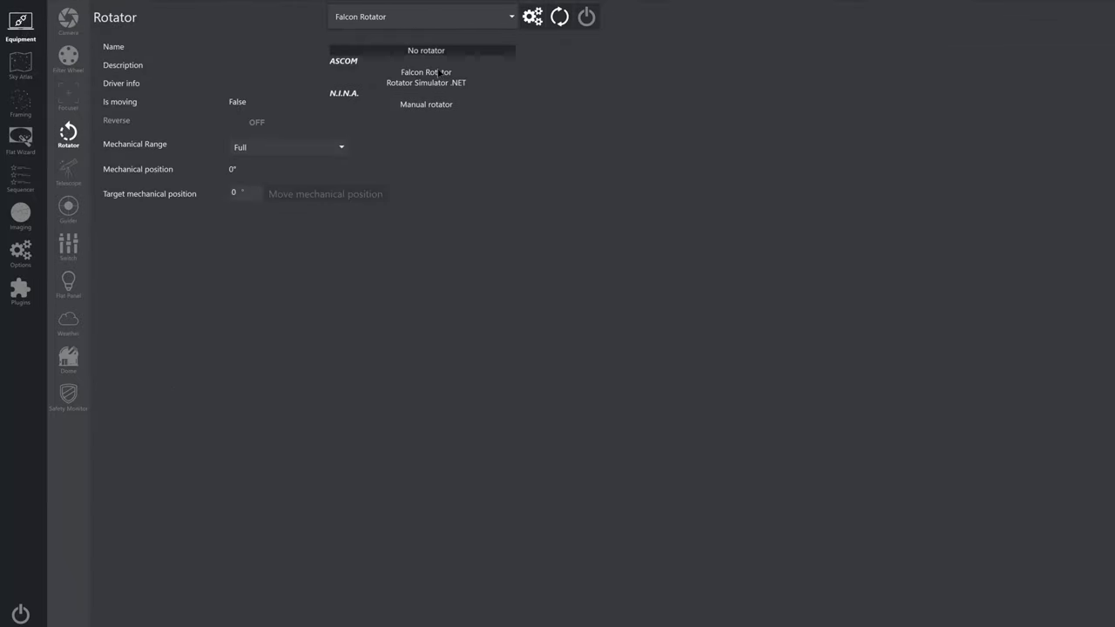
{"action": "left_click", "coordinate": [434, 108]}
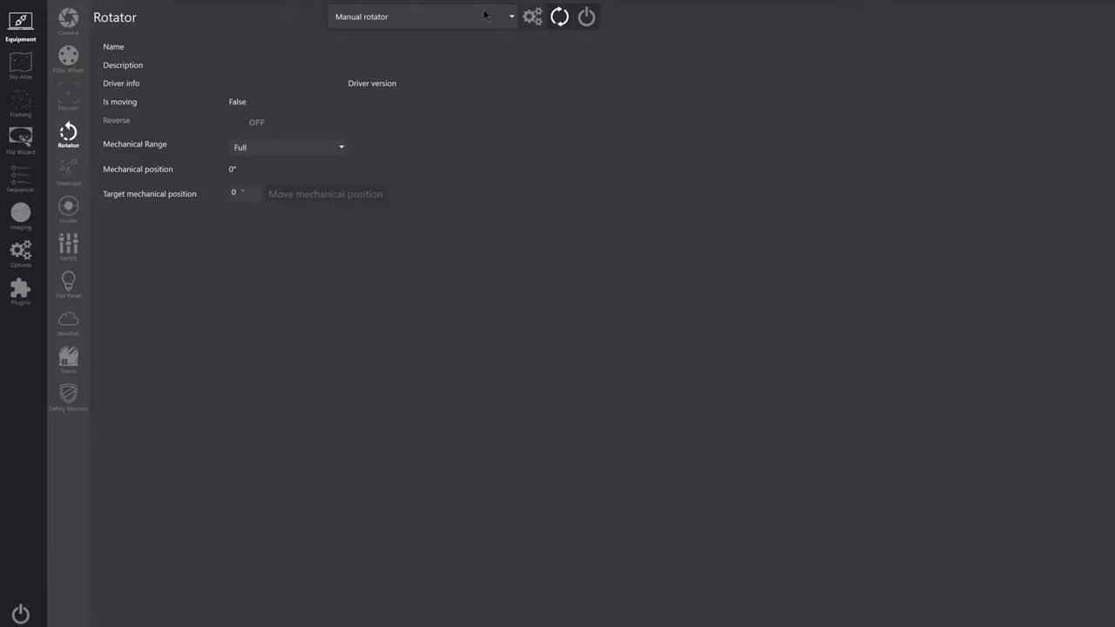
{"action": "left_click", "coordinate": [485, 14]}
{"action": "left_click", "coordinate": [463, 75]}
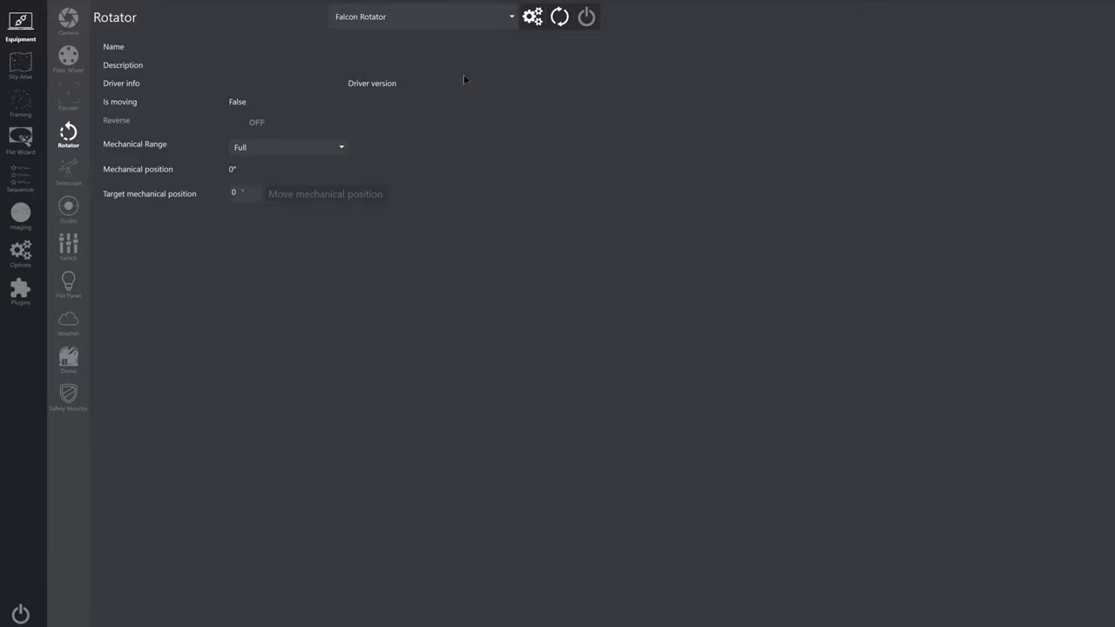
Step: Add Start Guiding and a Smart Exposure below it in the sequential set
{"action": "left_click", "coordinate": [20, 178]}
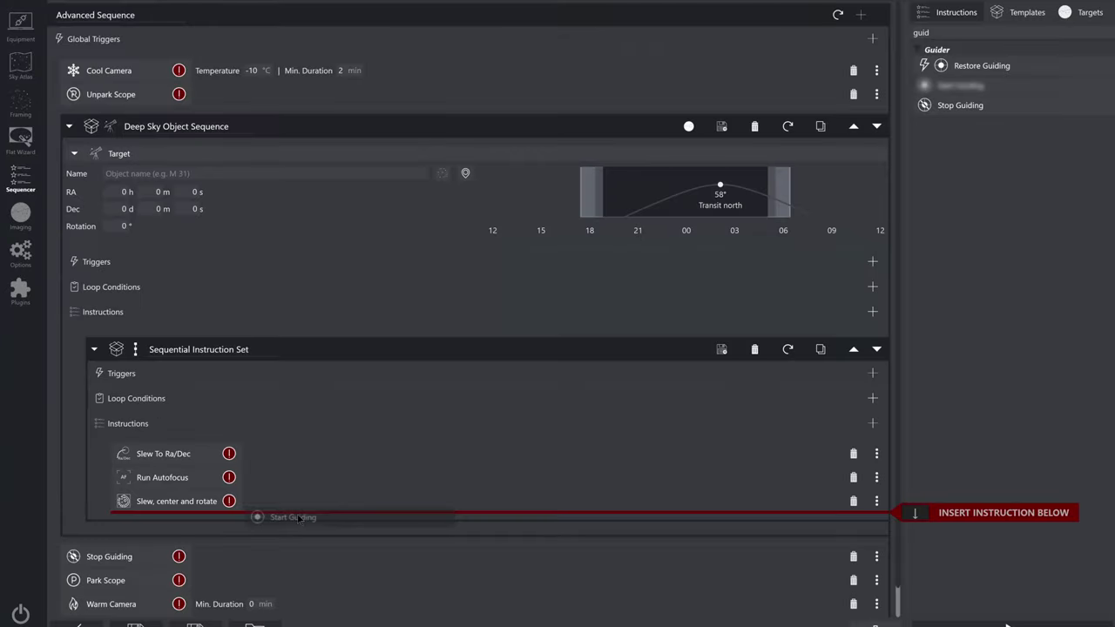
{"action": "left_click_drag", "start_coordinate": [295, 515], "coordinate": [298, 520]}
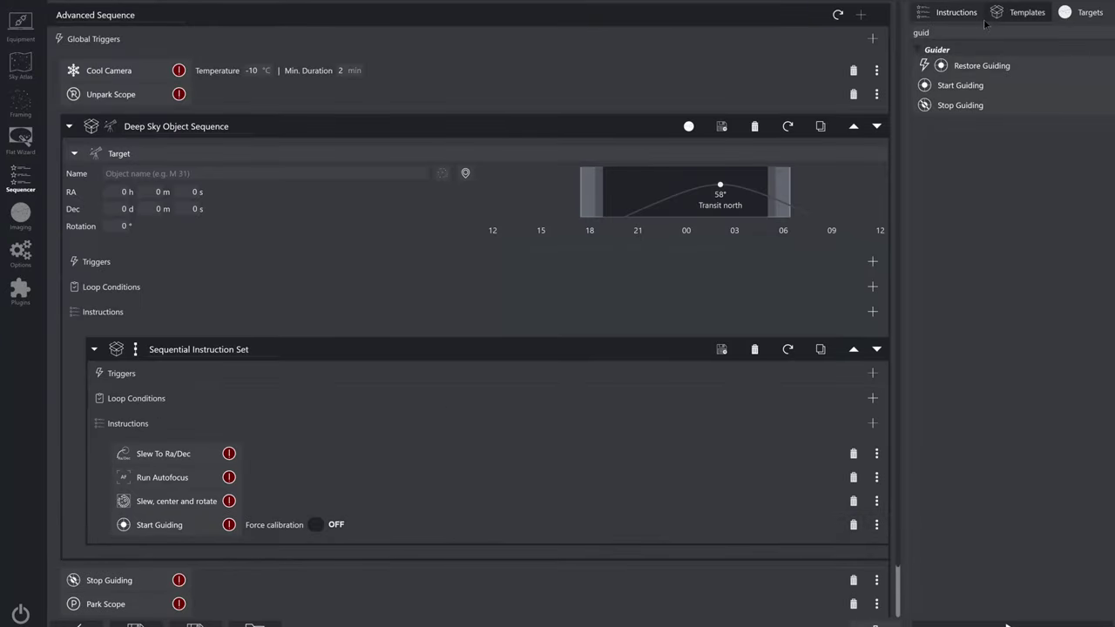
{"action": "key", "text": "BackSpace"}
{"action": "key", "text": "BackSpace"}
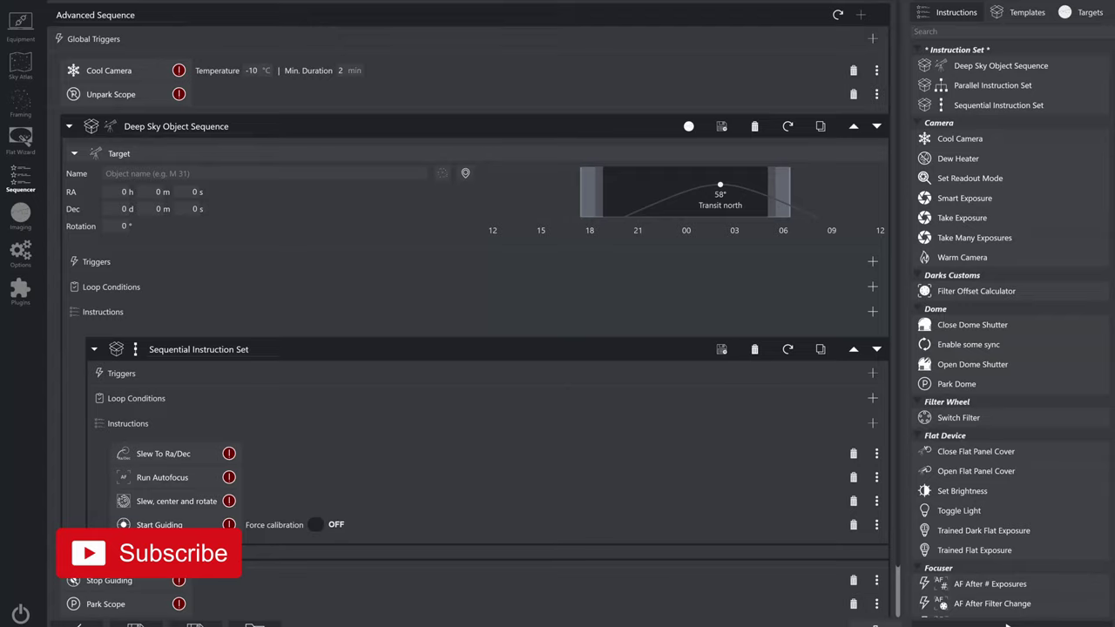
{"action": "type", "text": "smart"}
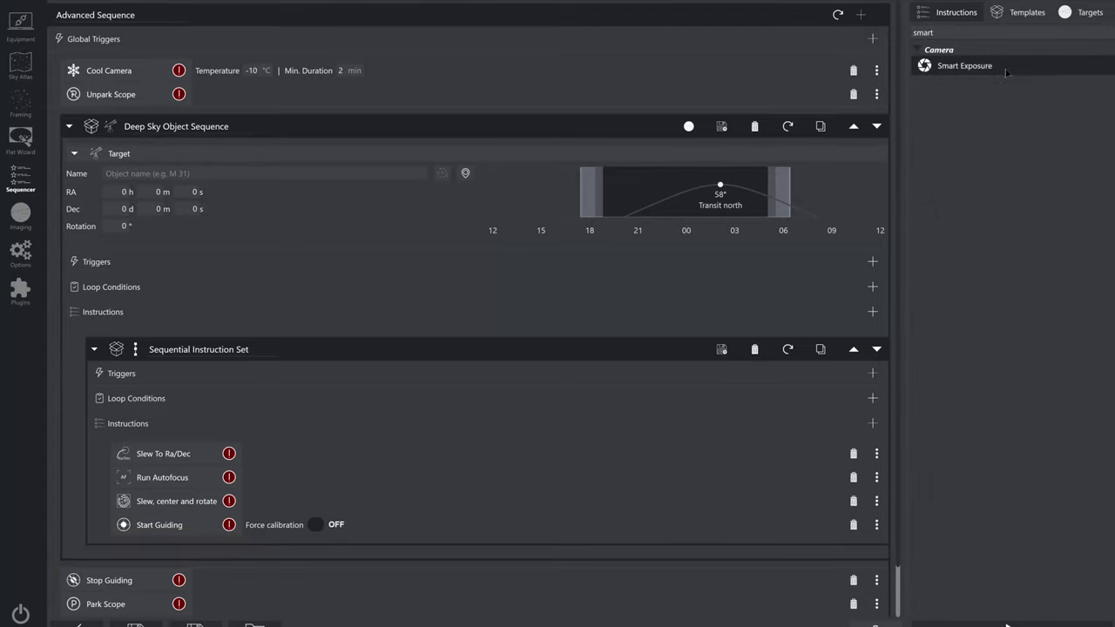
{"action": "left_click_drag", "start_coordinate": [1006, 74], "coordinate": [397, 566]}
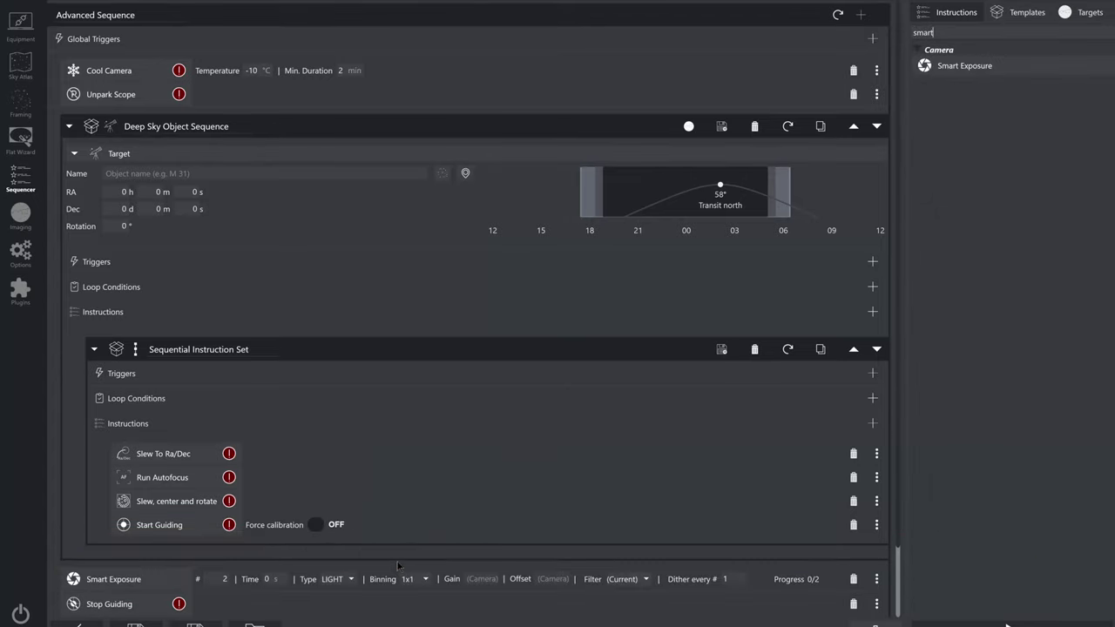
{"action": "mouse_move", "coordinate": [180, 578]}
{"action": "left_mouse_down"}
{"action": "mouse_move", "coordinate": [161, 534]}
{"action": "mouse_move", "coordinate": [158, 545]}
{"action": "left_mouse_up"}
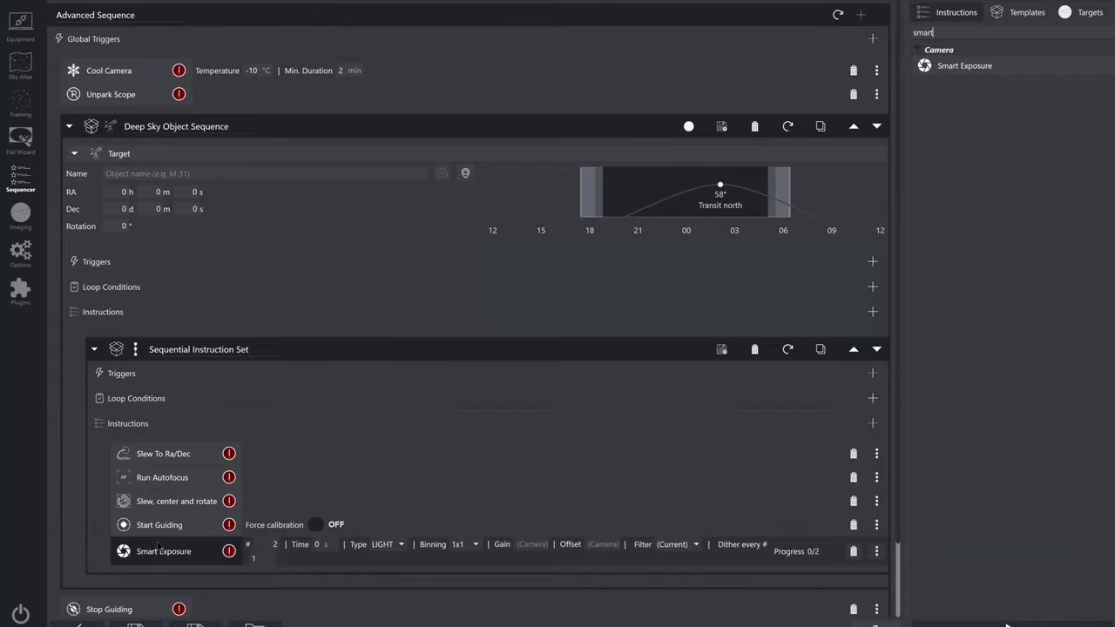
Step: Set the Smart Exposure to 15 × 240 s frames at 2x2 binning, gain 120
{"action": "left_click", "coordinate": [275, 544]}
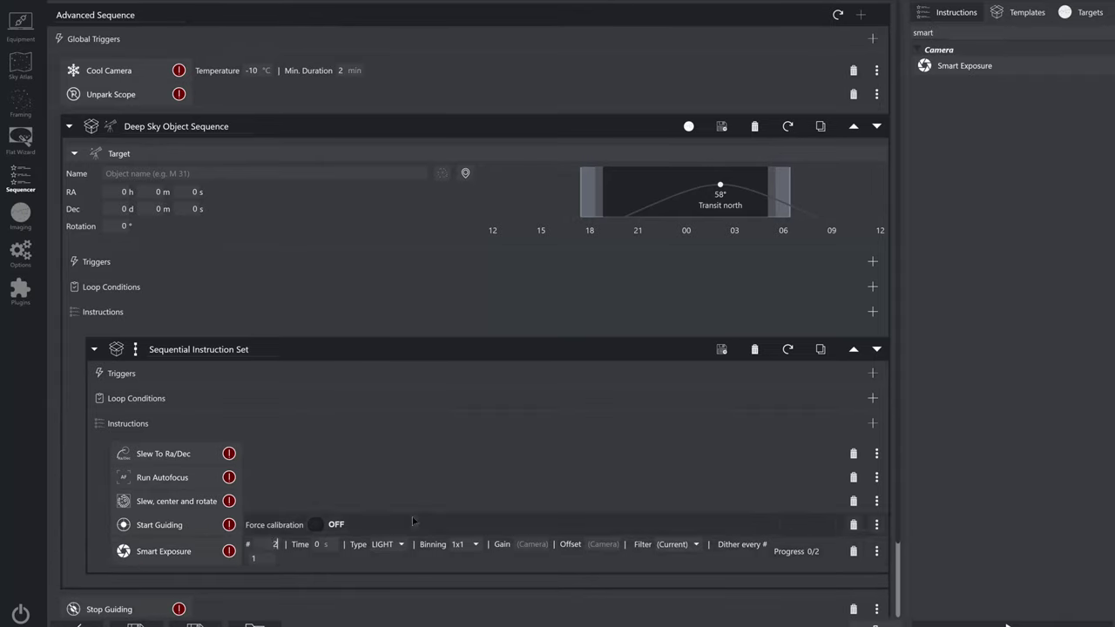
{"action": "key", "text": "BackSpace"}
{"action": "type", "text": "15"}
{"action": "key", "text": "Tab"}
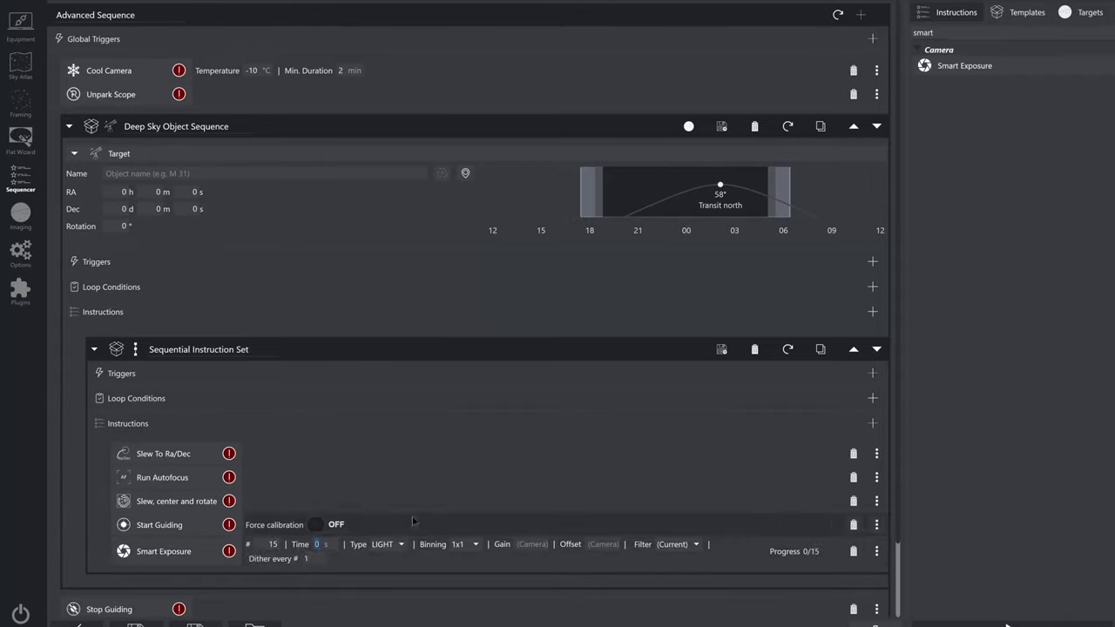
{"action": "type", "text": "240"}
{"action": "left_click", "coordinate": [466, 545]}
{"action": "left_click", "coordinate": [472, 572]}
{"action": "left_click", "coordinate": [533, 544]}
{"action": "type", "text": "120"}
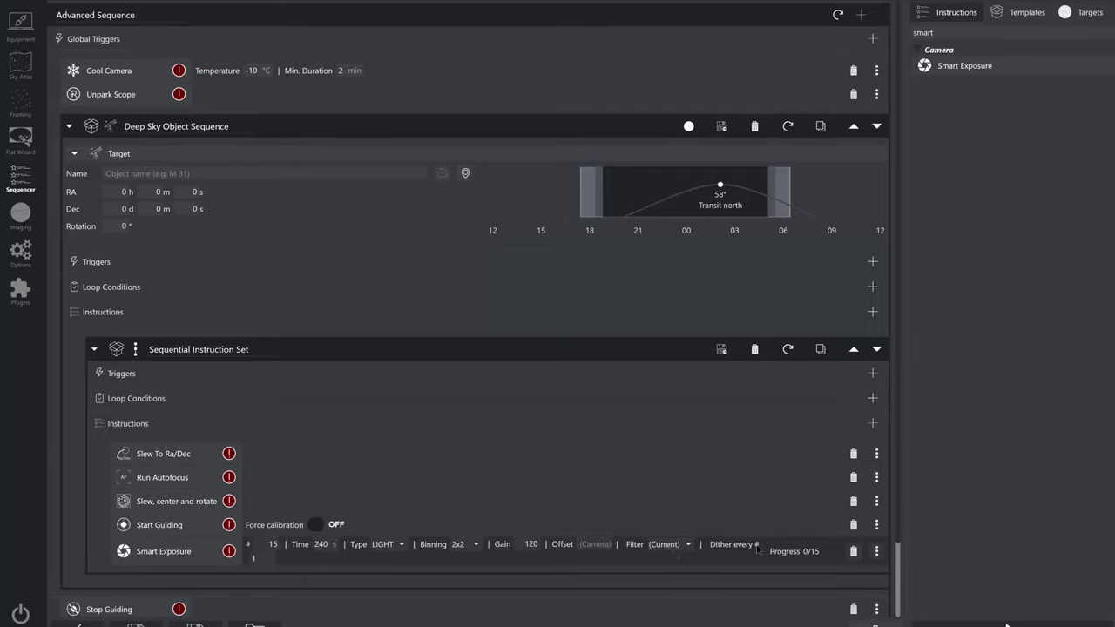
{"action": "left_click", "coordinate": [264, 559]}
Step: Add a Switch Filter set to Ha above the Smart Exposure
{"action": "double_click", "coordinate": [924, 33]}
{"action": "key", "text": "BackSpace"}
{"action": "type", "text": "filter"}
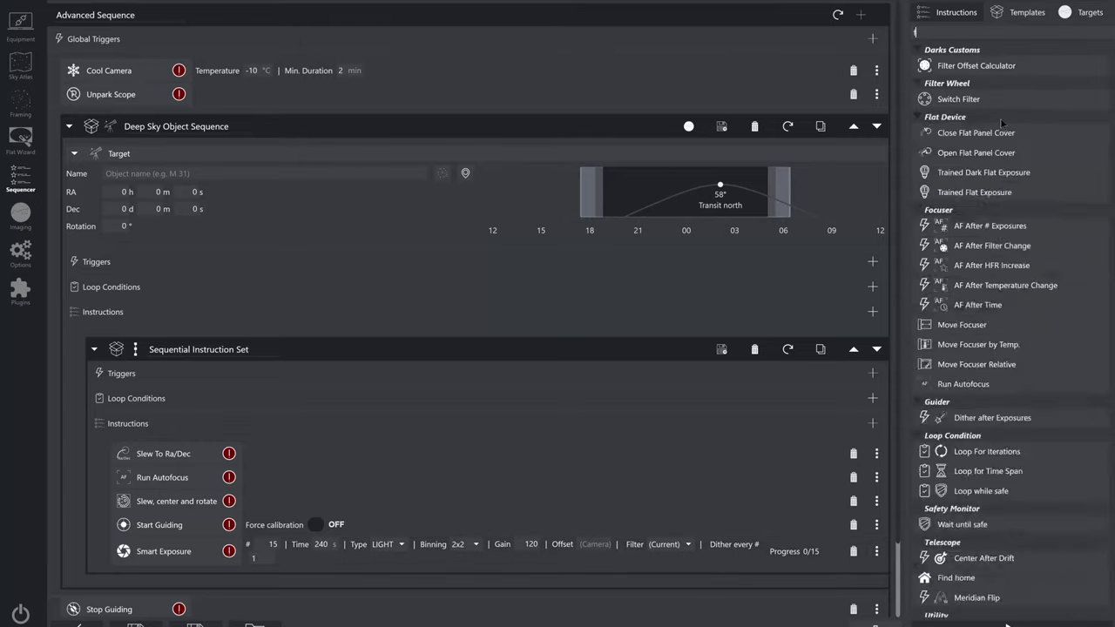
{"action": "left_click_drag", "start_coordinate": [958, 99], "coordinate": [288, 545]}
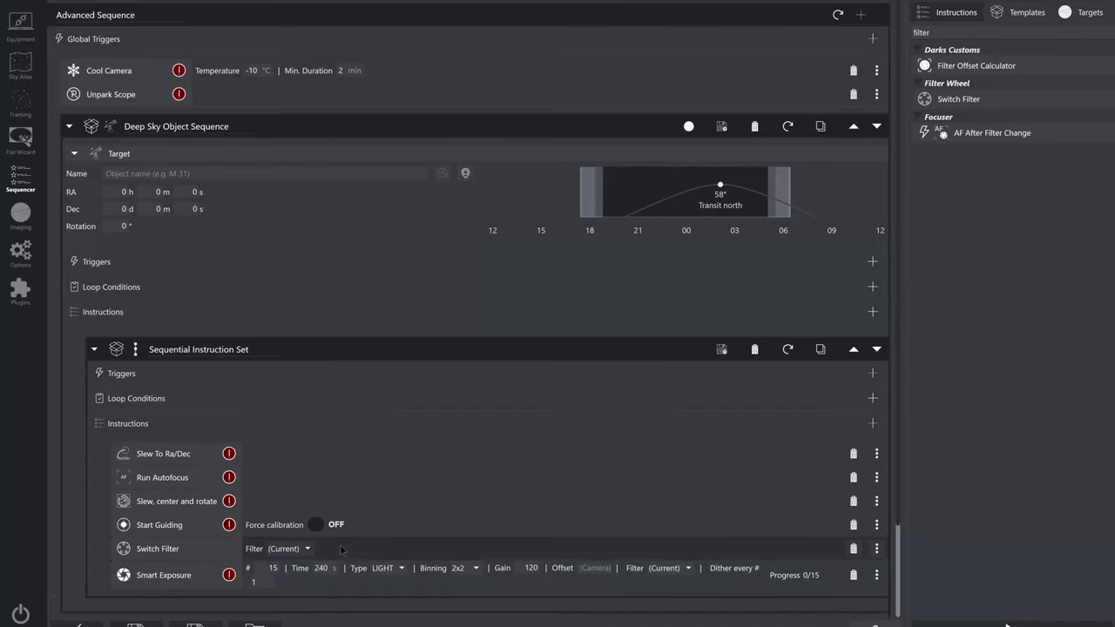
{"action": "left_click", "coordinate": [288, 549]}
{"action": "left_click", "coordinate": [291, 617]}
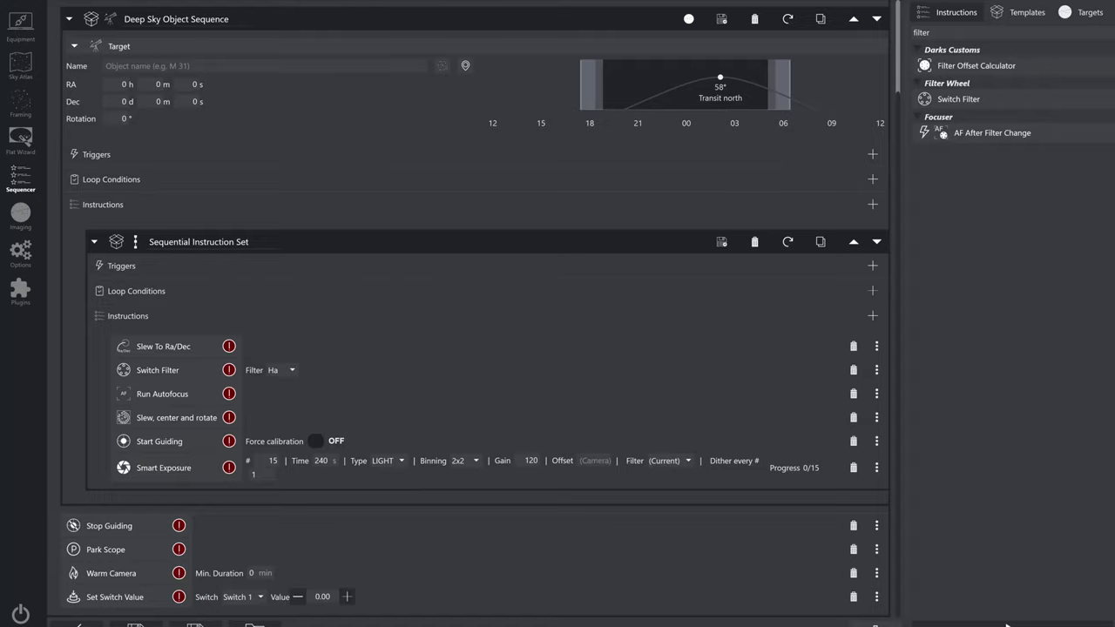
{"action": "double_click", "coordinate": [944, 38]}
Step: Add a second Sequential Instruction Set and name the two sets Light Frames and Flat Frames
{"action": "key", "text": "BackSpace"}
{"action": "left_click_drag", "start_coordinate": [984, 104], "coordinate": [303, 504]}
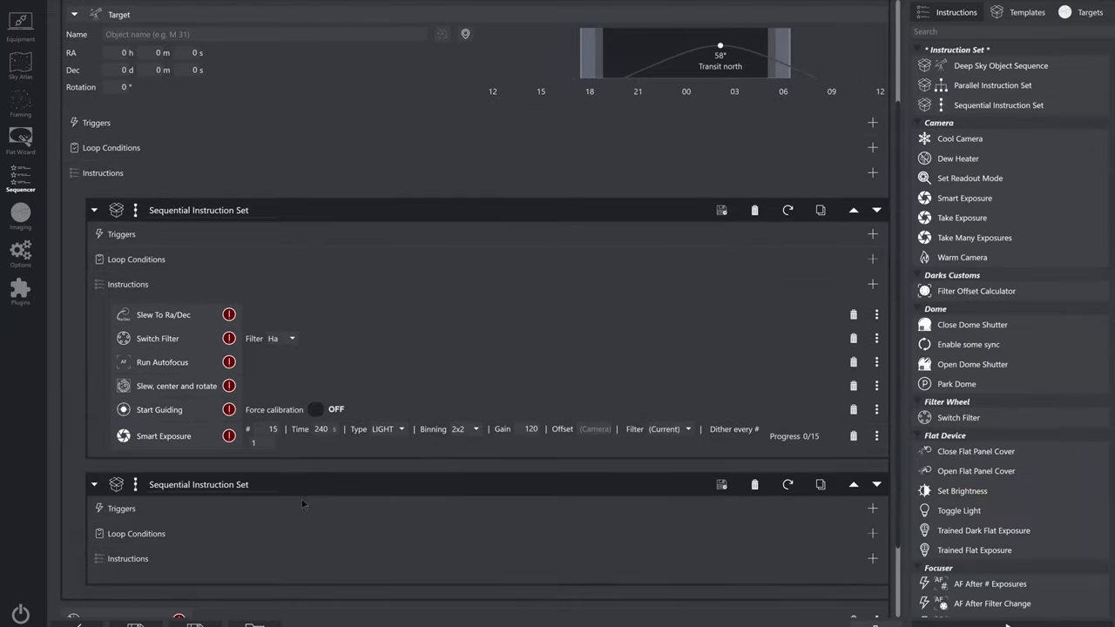
{"action": "left_click", "coordinate": [258, 212]}
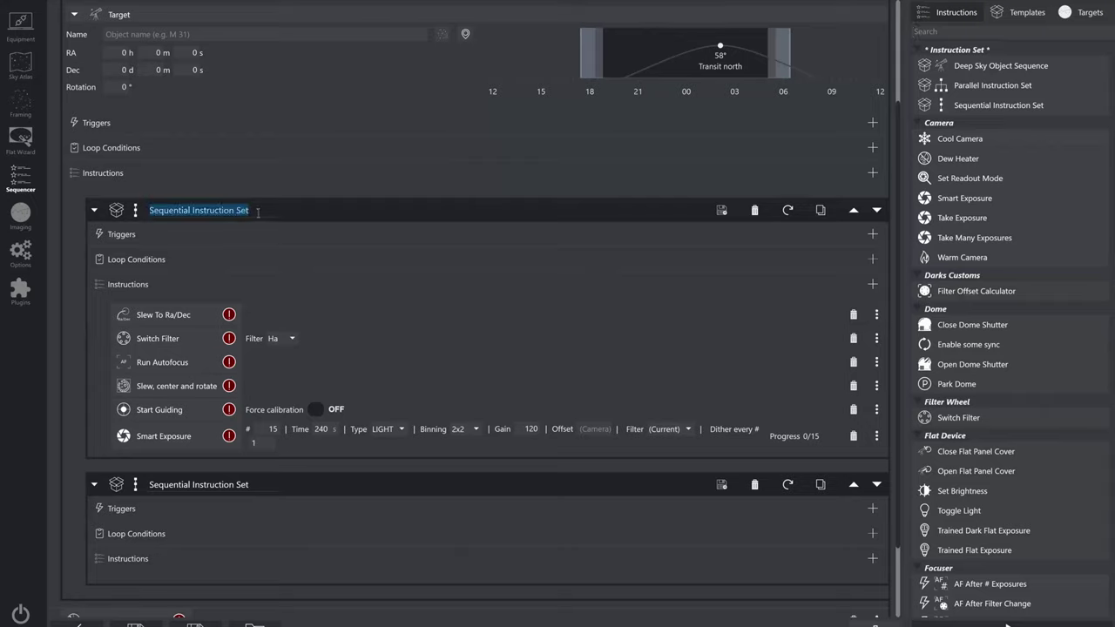
{"action": "key", "text": "BackSpace"}
{"action": "type", "text": "Light"}
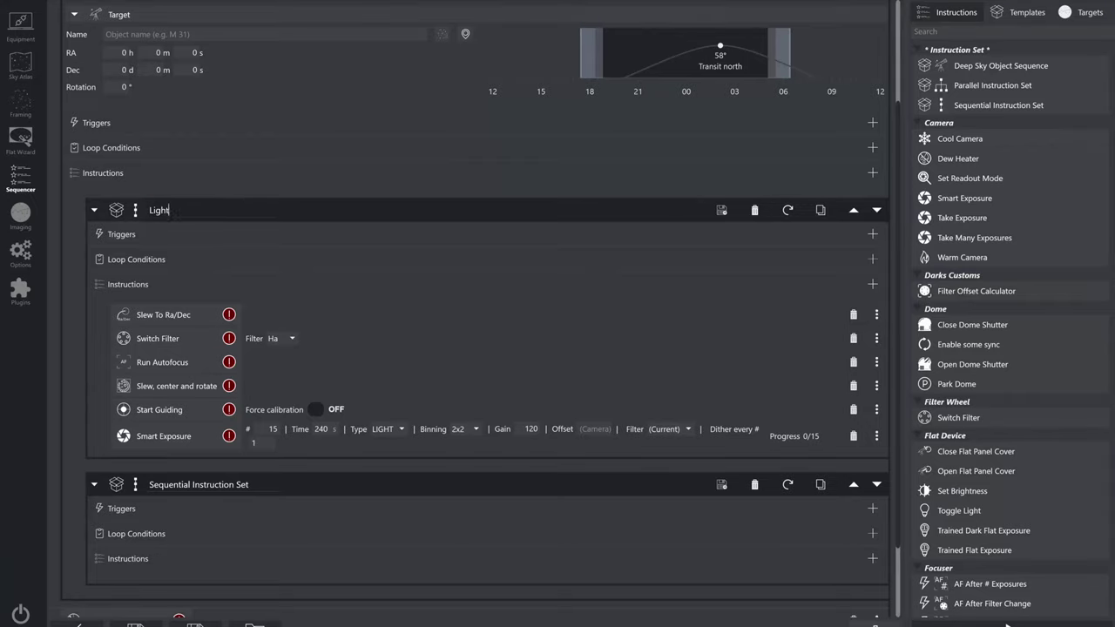
{"action": "type", "text": " Frames"}
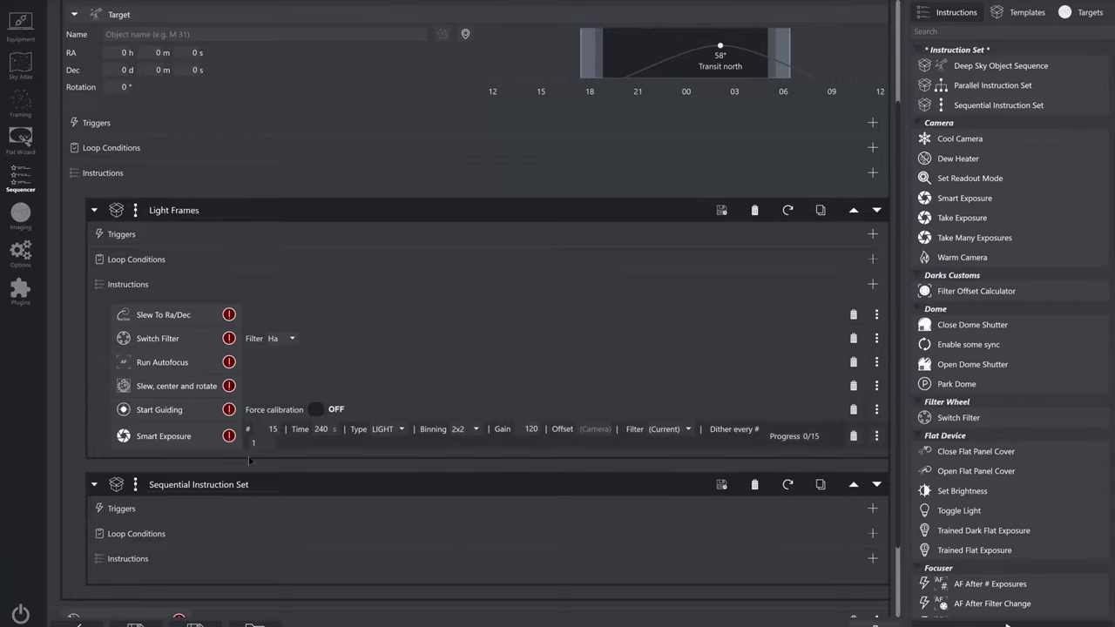
{"action": "left_click", "coordinate": [271, 488]}
{"action": "key", "text": "BackSpace"}
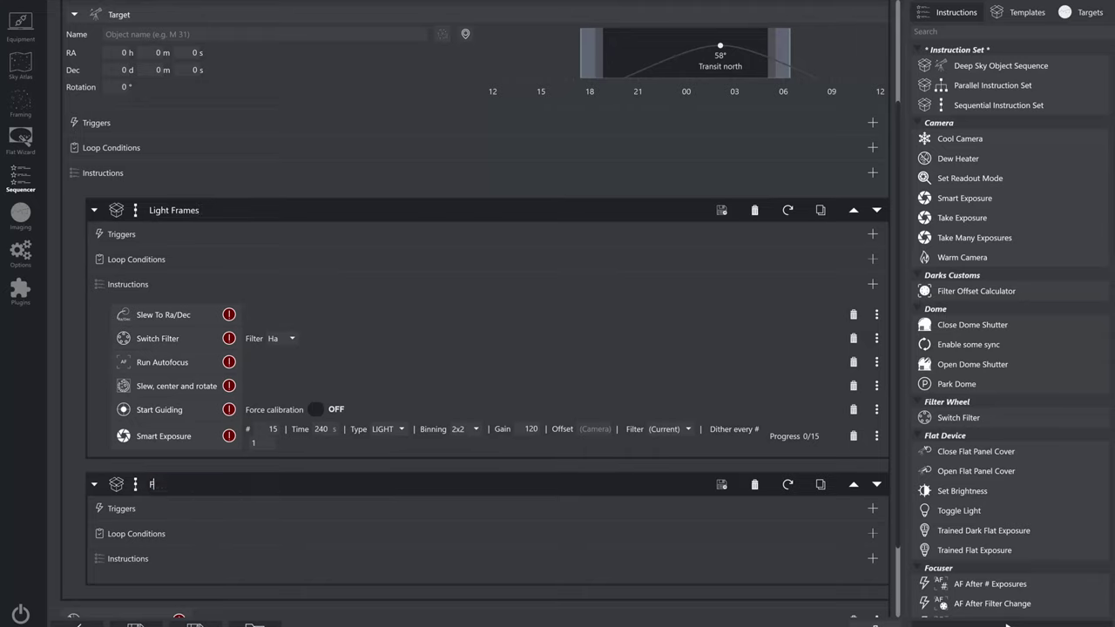
{"action": "type", "text": "Flat Frames"}
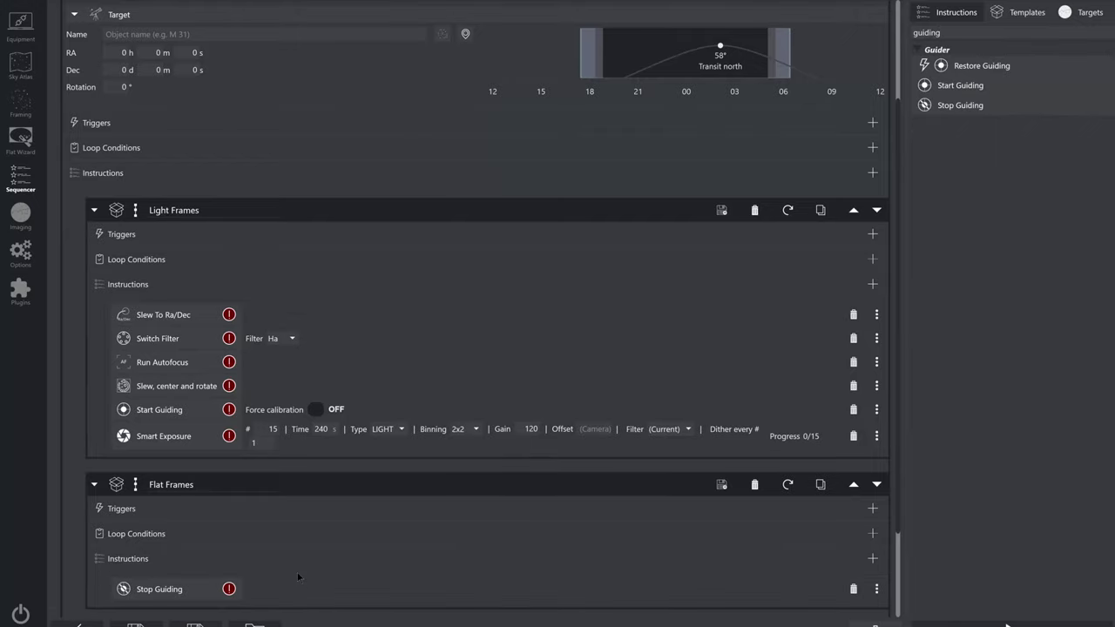
Step: Add Set Tracking and Slew To Alt/Az to Flat Frames, with altitude set to 4°
{"action": "double_click", "coordinate": [1015, 27]}
{"action": "type", "text": "tracking"}
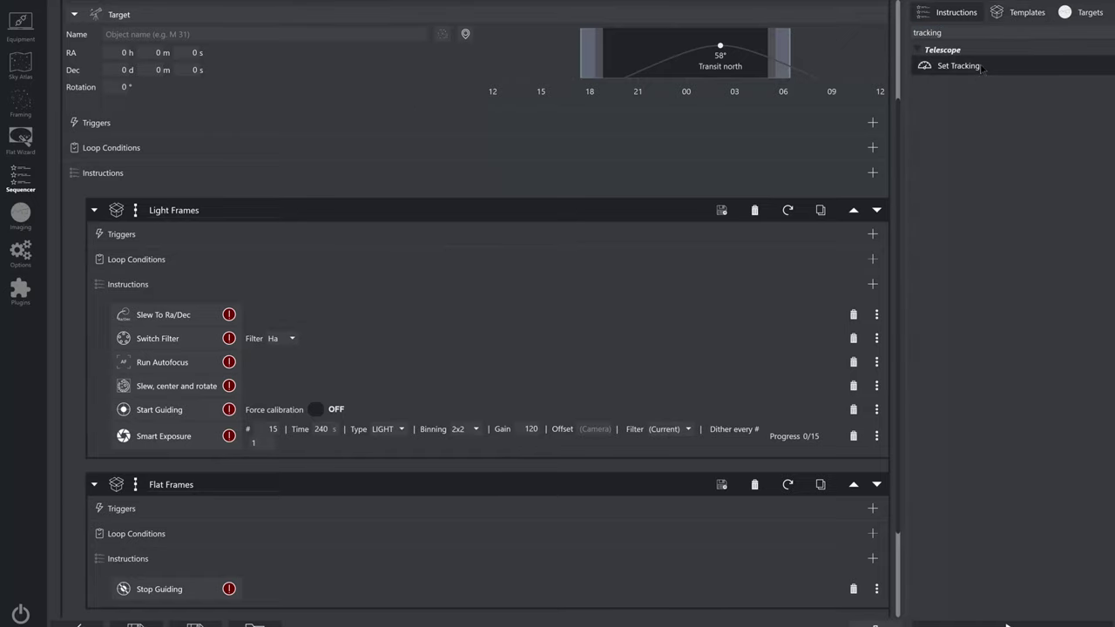
{"action": "mouse_move", "coordinate": [982, 70]}
{"action": "left_mouse_down"}
{"action": "mouse_move", "coordinate": [288, 536]}
{"action": "mouse_move", "coordinate": [245, 605]}
{"action": "left_mouse_up"}
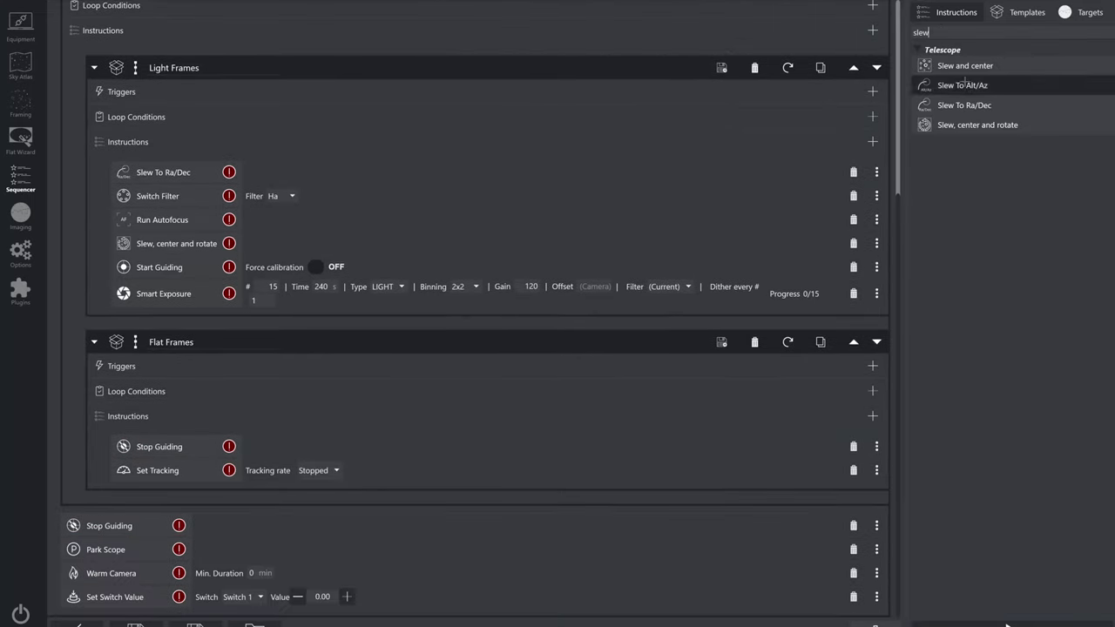
{"action": "left_click_drag", "start_coordinate": [963, 85], "coordinate": [237, 485]}
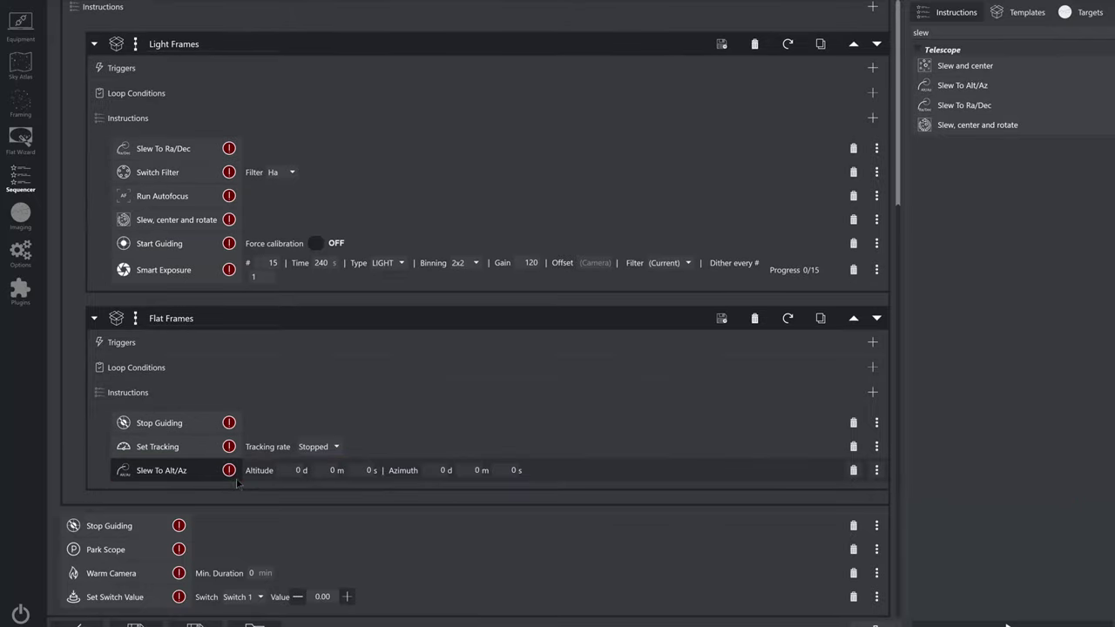
{"action": "left_click", "coordinate": [298, 471]}
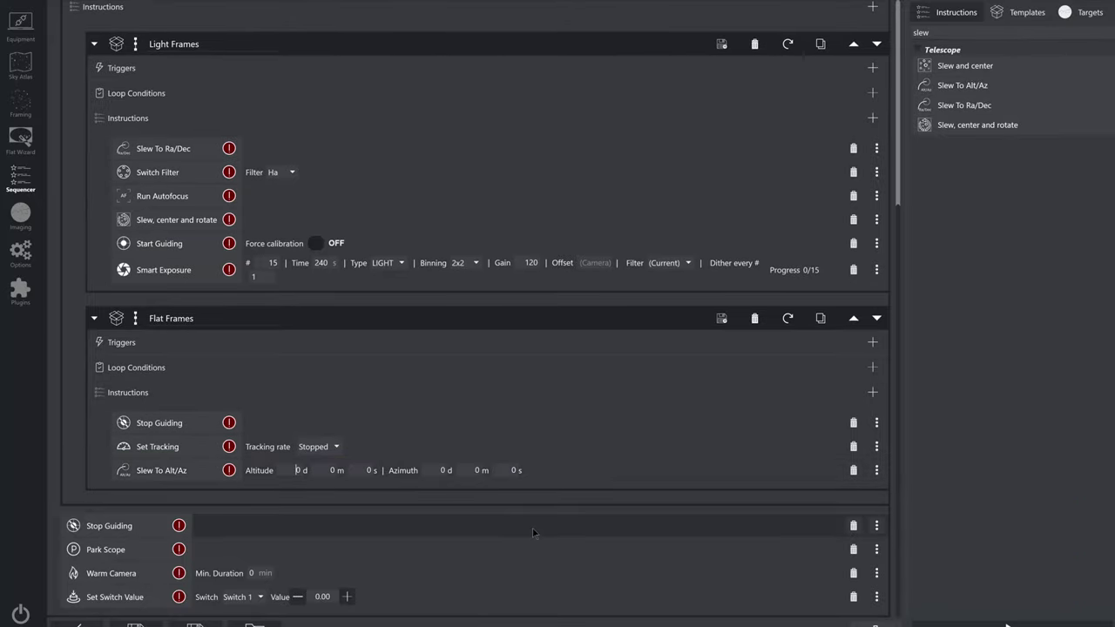
{"action": "type", "text": "44"}
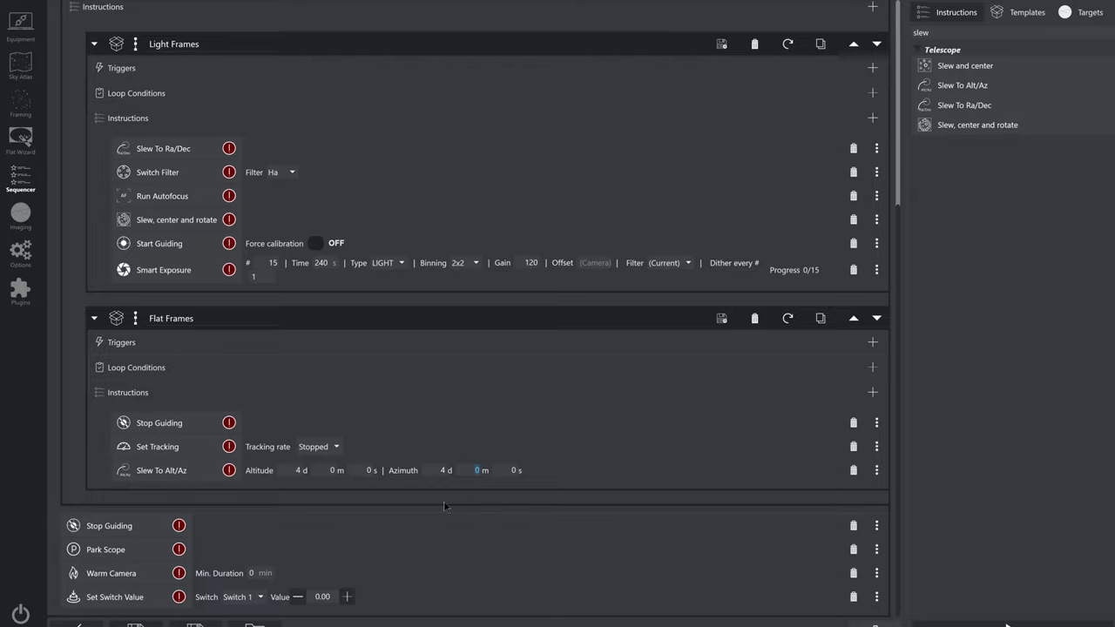
{"action": "key", "text": "BackSpace"}
{"action": "key", "text": "BackSpace"}
{"action": "key", "text": "BackSpace"}
Step: Add Set Switch Value to Flat Frames and set the switch value to 1.00
{"action": "type", "text": "wi"}
{"action": "left_click_drag", "start_coordinate": [966, 98], "coordinate": [294, 494]}
{"action": "left_click", "coordinate": [402, 494]}
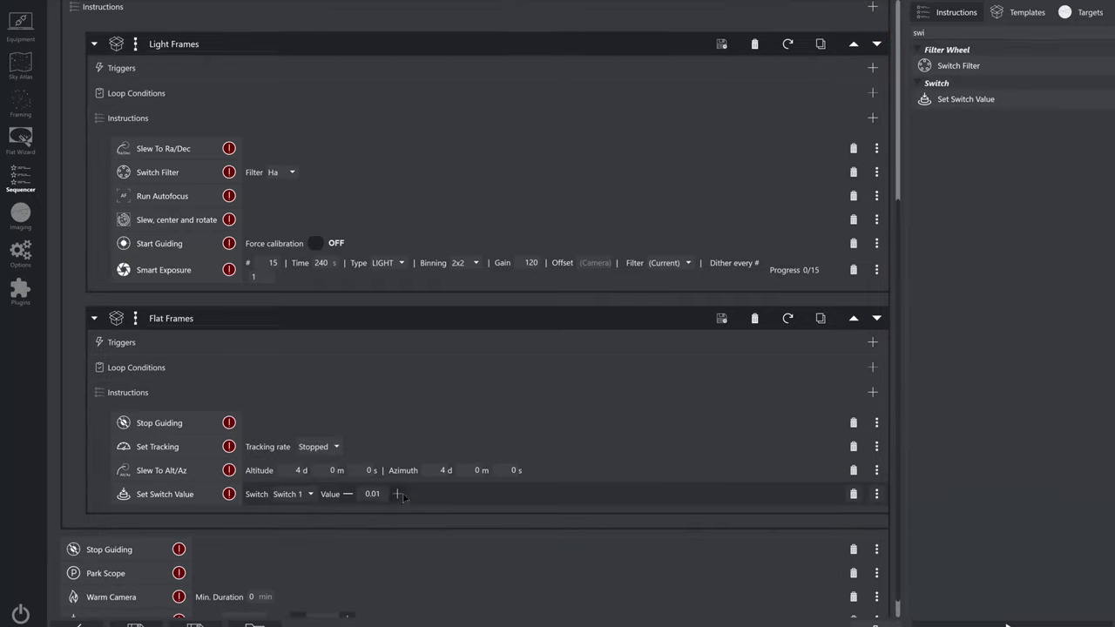
{"action": "double_click", "coordinate": [373, 494]}
{"action": "type", "text": "1"}
{"action": "key", "text": "Return"}
Step: Add Take Many Exposures with 30 s FLAT frames, 2x2 binning and gain 120
{"action": "double_click", "coordinate": [919, 32]}
{"action": "type", "text": "take"}
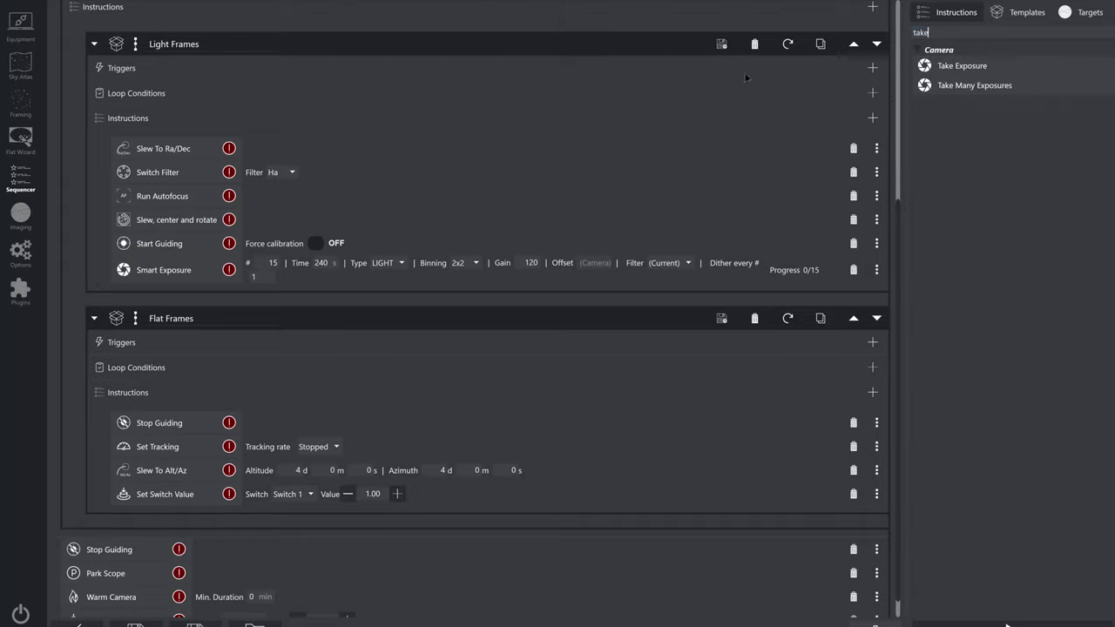
{"action": "left_click_drag", "start_coordinate": [968, 85], "coordinate": [237, 521]}
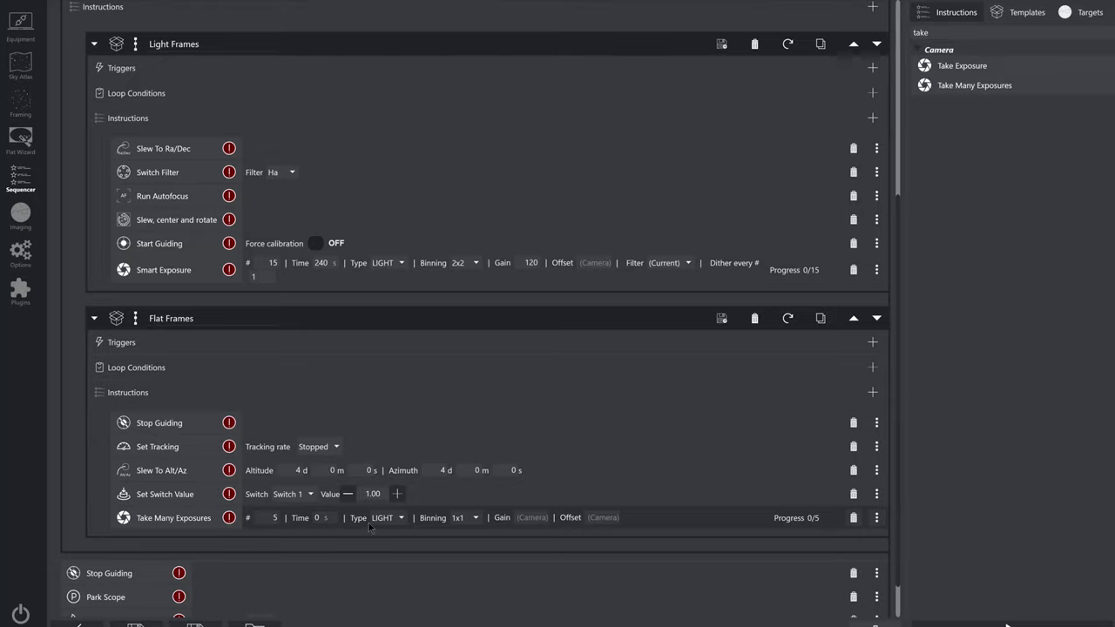
{"action": "type", "text": "30"}
{"action": "left_click", "coordinate": [370, 523]}
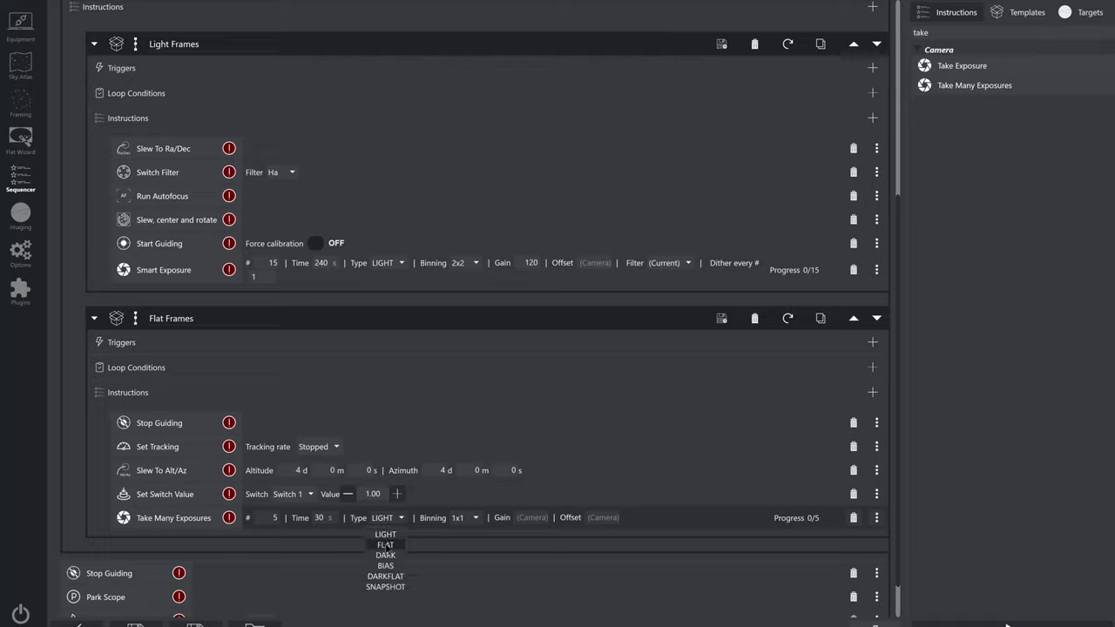
{"action": "left_click", "coordinate": [381, 543]}
{"action": "left_click", "coordinate": [475, 519]}
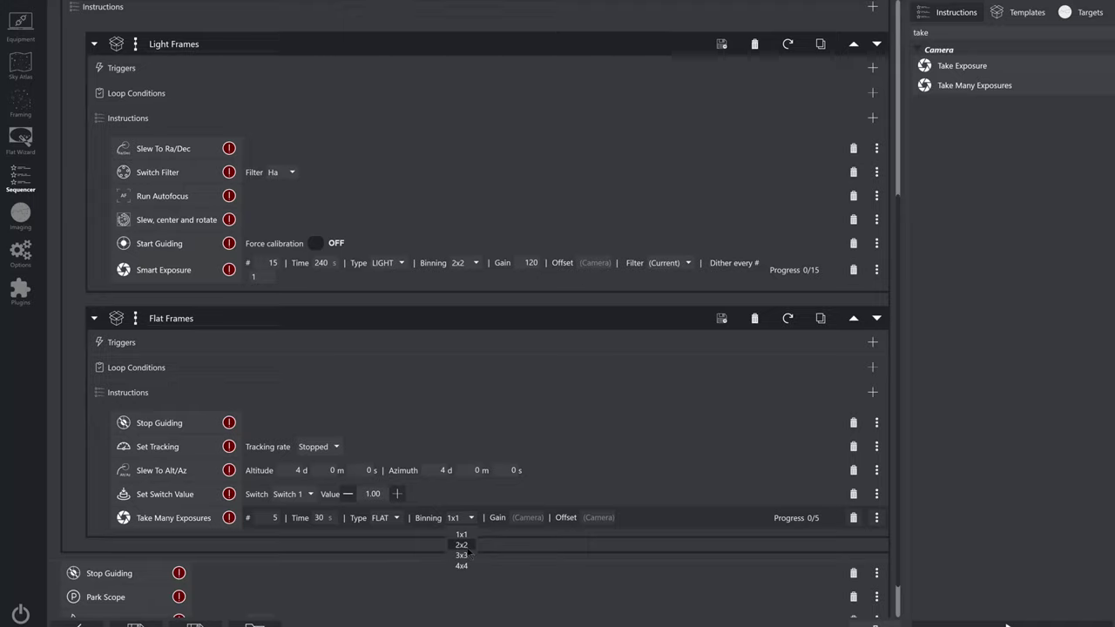
{"action": "left_click", "coordinate": [469, 548]}
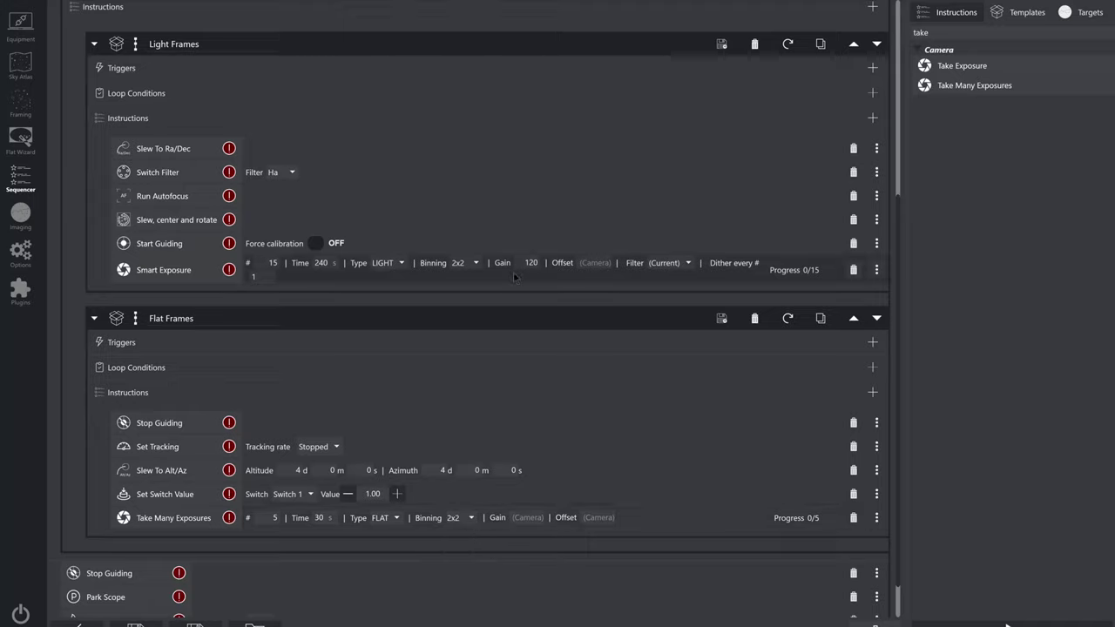
{"action": "left_click", "coordinate": [527, 518]}
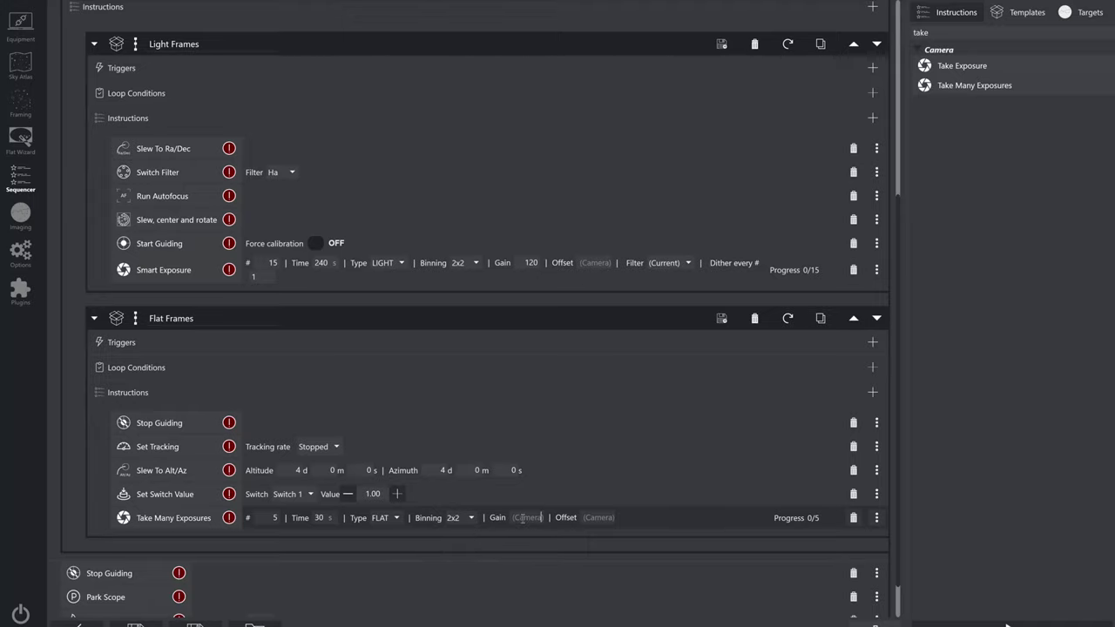
{"action": "type", "text": "120"}
Step: Add a second Set Switch Value after the flat exposures
{"action": "type", "text": "set"}
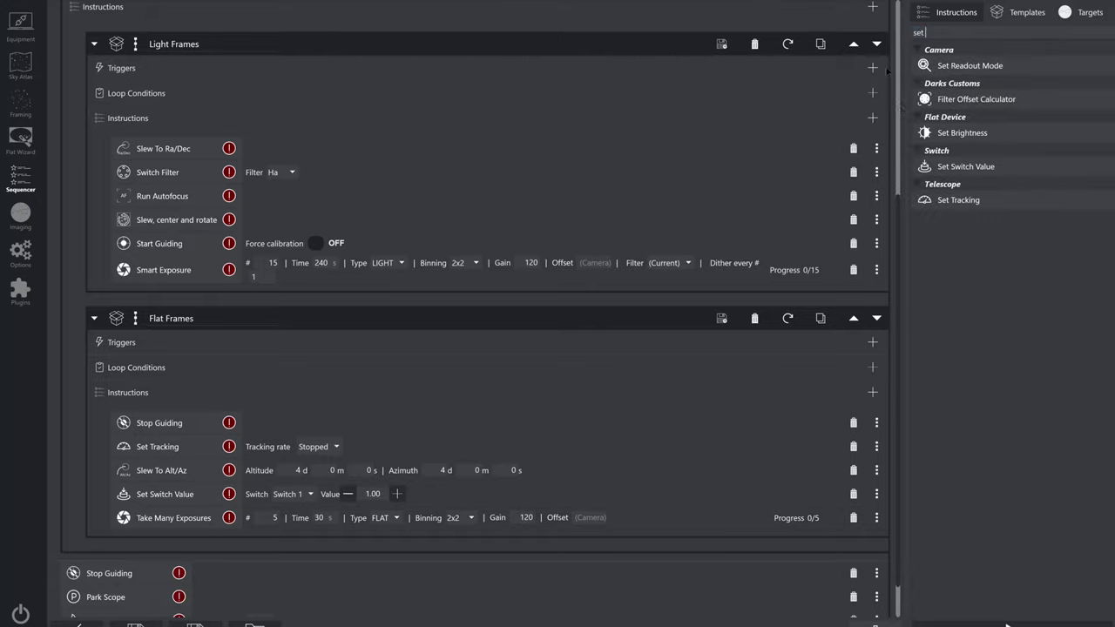
{"action": "left_click_drag", "start_coordinate": [976, 166], "coordinate": [252, 531]}
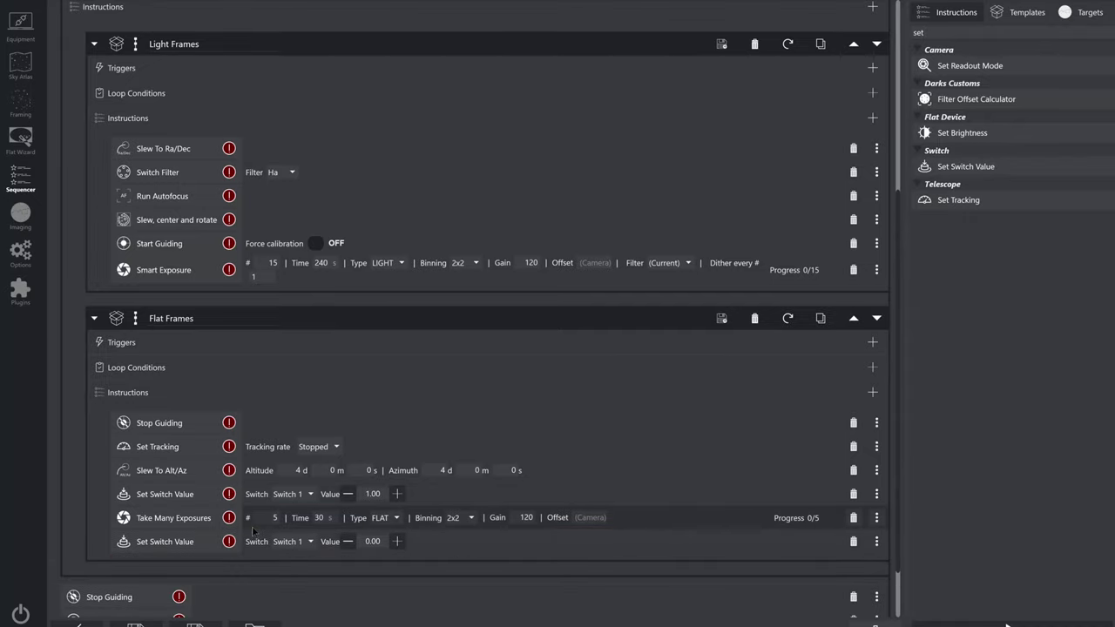
{"action": "scroll", "coordinate": [253, 530], "scroll_direction": "up", "scroll_amount": 2}
Step: Insert a Set Tracking step at Sidereal rate ahead of Slew To Ra/Dec in Light Frames
{"action": "key", "text": "BackSpace"}
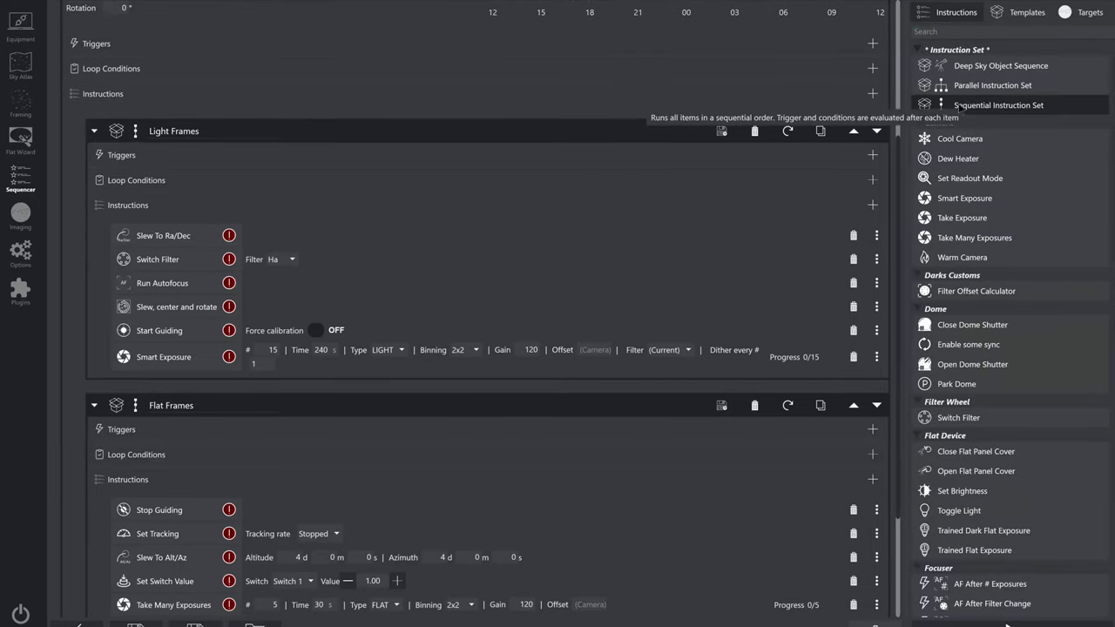
{"action": "type", "text": "set track"}
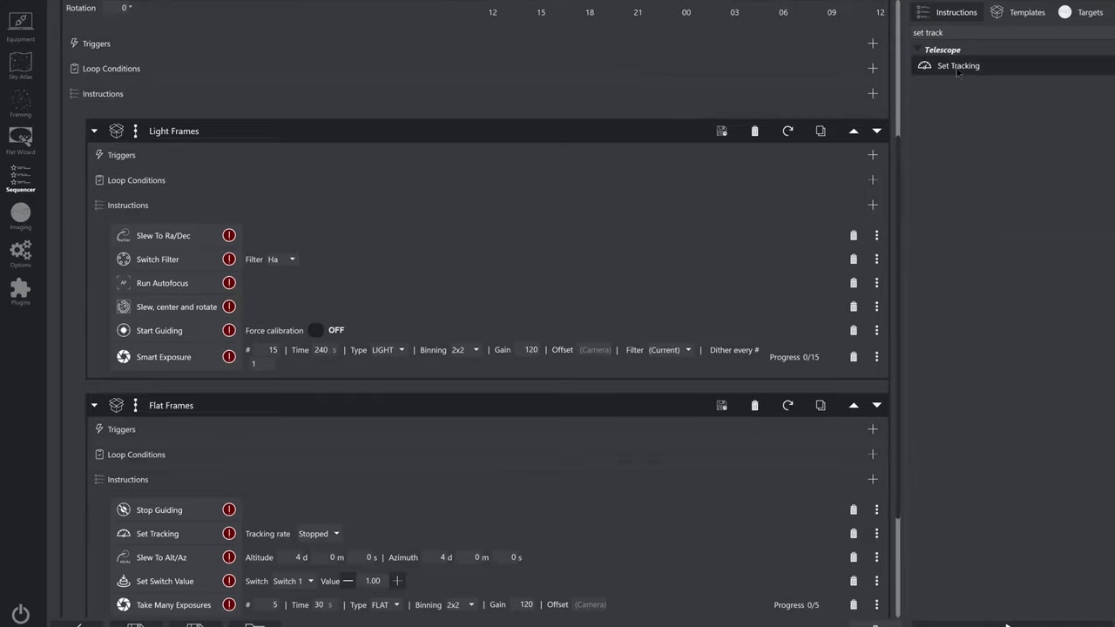
{"action": "left_click_drag", "start_coordinate": [958, 66], "coordinate": [397, 229]}
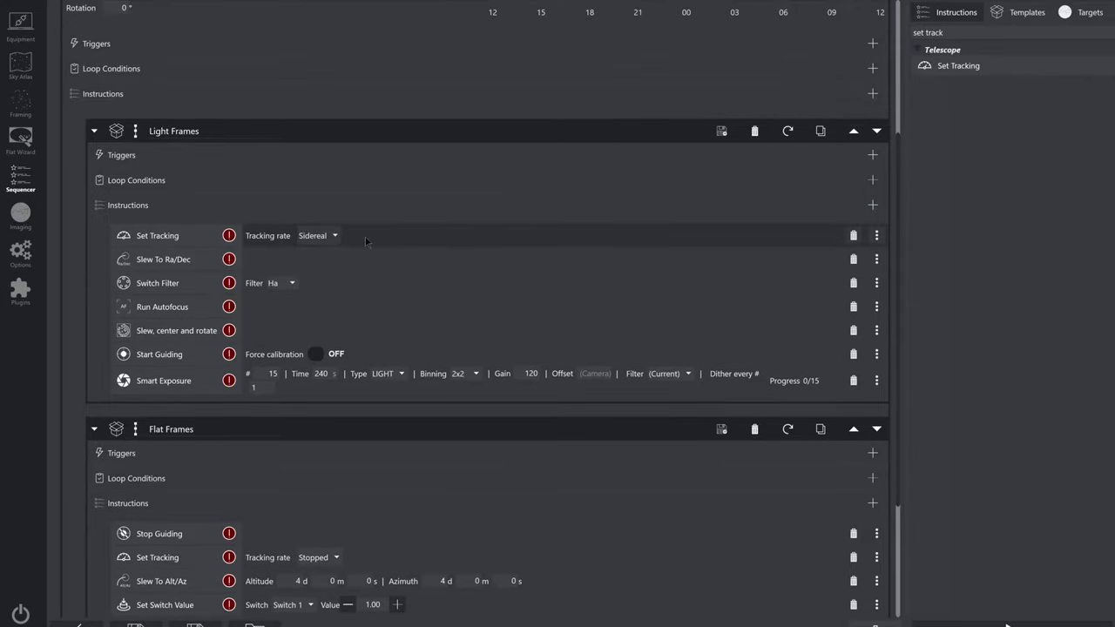
{"action": "scroll", "coordinate": [365, 241], "scroll_direction": "up", "scroll_amount": 5}
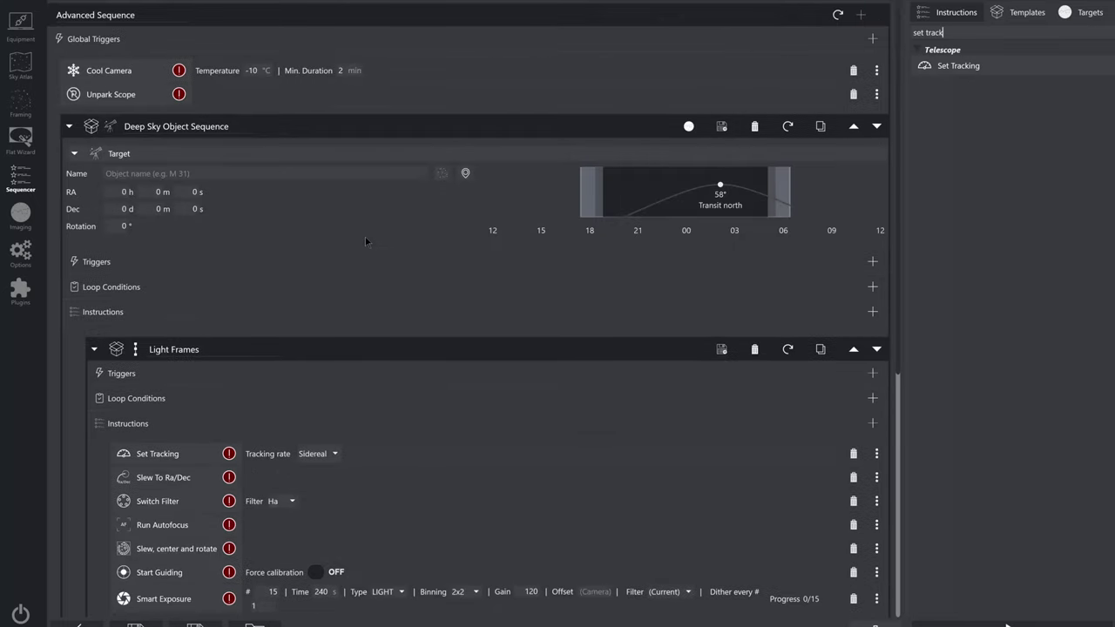
{"action": "key", "text": "ctrl+a"}
Step: Add a Meridian Flip trigger to the Deep Sky Object Sequence triggers
{"action": "key", "text": "BackSpace"}
{"action": "type", "text": "meri"}
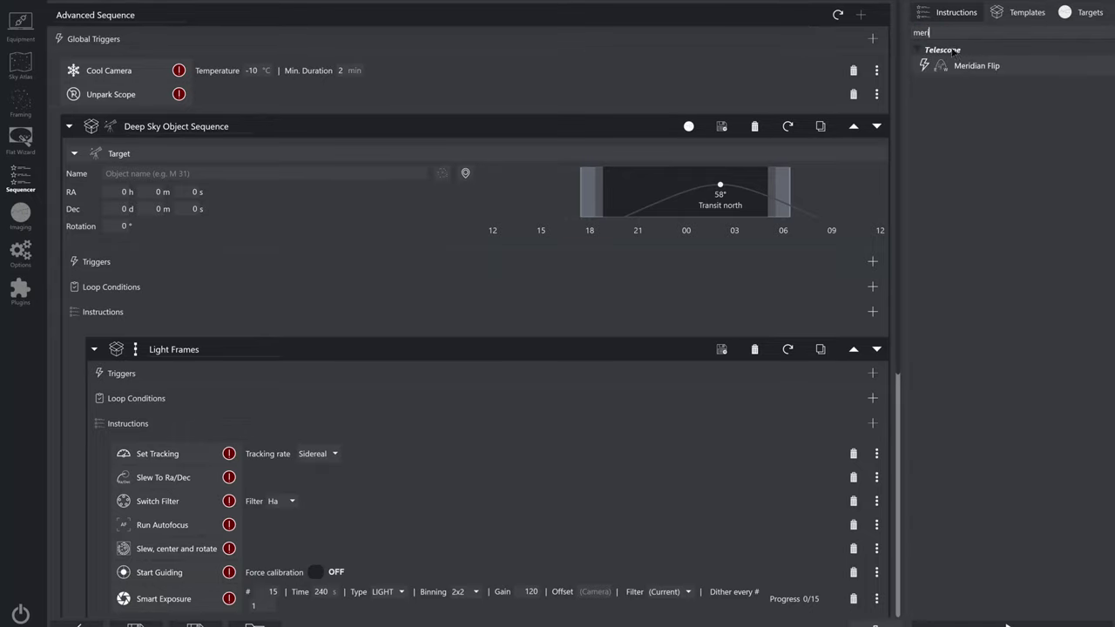
{"action": "left_click_drag", "start_coordinate": [967, 66], "coordinate": [175, 269]}
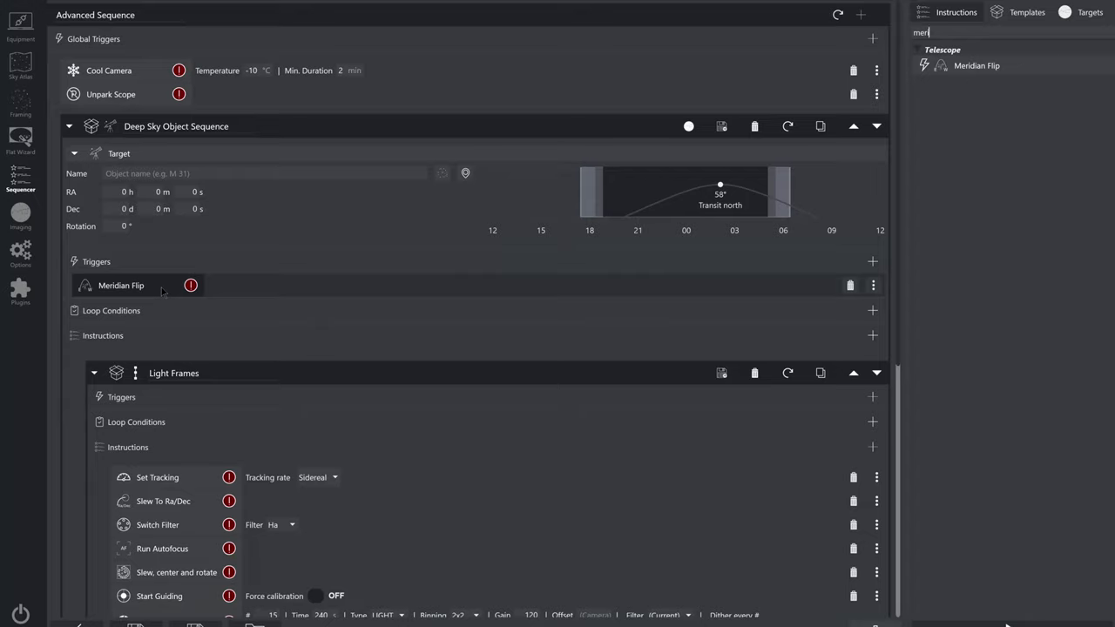
Step: Add an AF After Filter Change trigger, set to Last filter, under Meridian Flip
{"action": "double_click", "coordinate": [955, 33]}
{"action": "type", "text": "af af"}
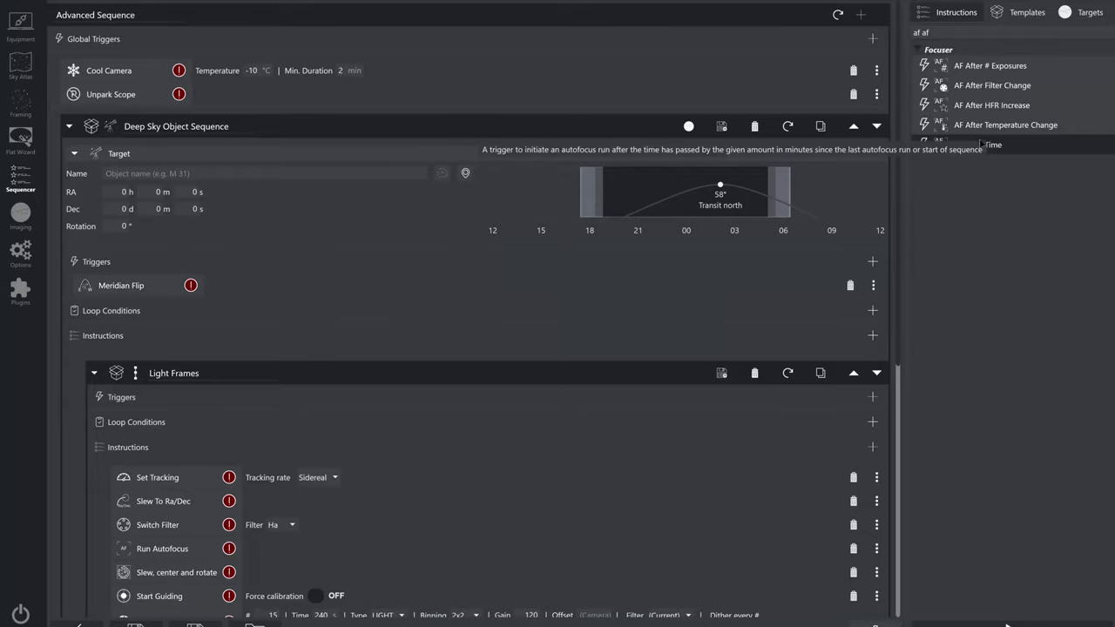
{"action": "left_click_drag", "start_coordinate": [992, 85], "coordinate": [408, 288]}
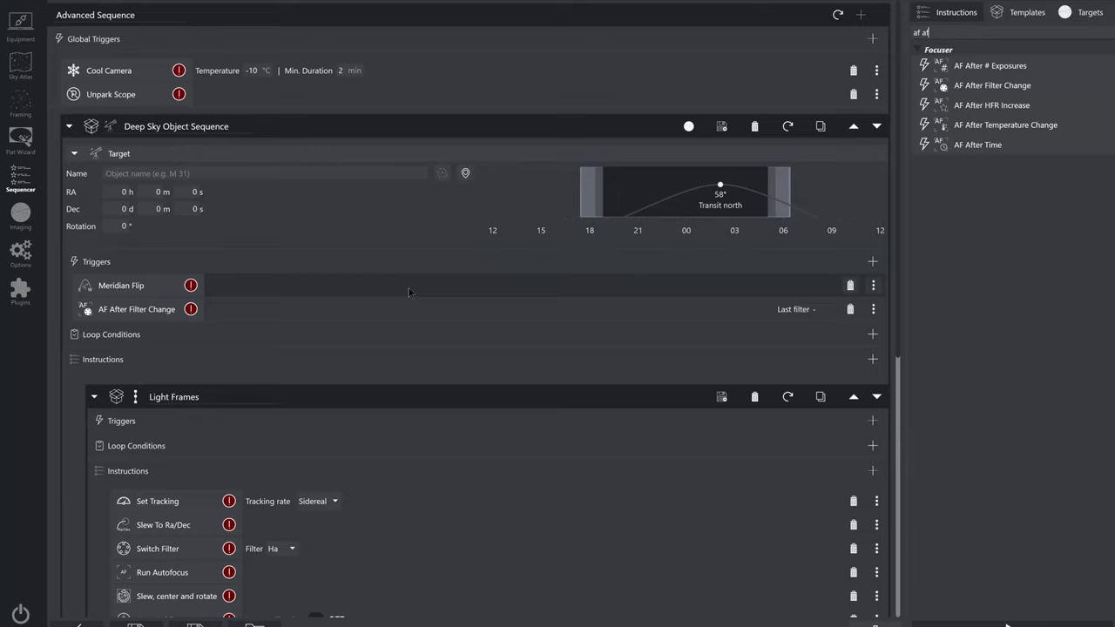
Step: Load Cygnus Loop Mosaic Panel 1 (RA 20h 50m 32s, Dec 31d 21m 40s, rotation 20°) as the sequence target
{"action": "left_click", "coordinate": [1084, 19]}
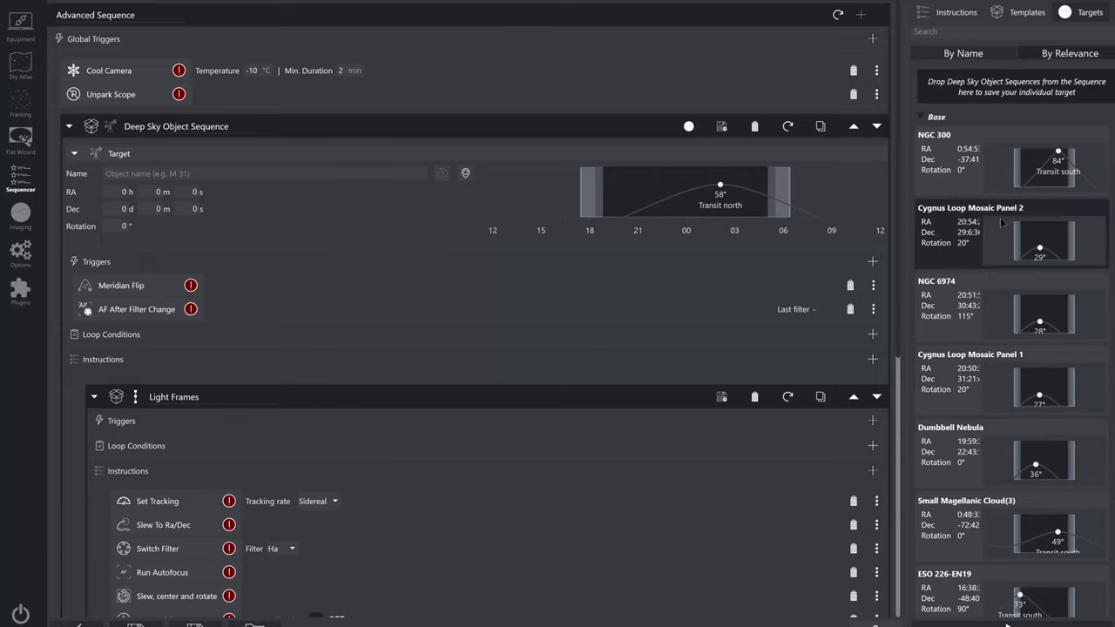
{"action": "mouse_move", "coordinate": [985, 357]}
{"action": "left_mouse_down"}
{"action": "mouse_move", "coordinate": [958, 296]}
{"action": "mouse_move", "coordinate": [418, 179]}
{"action": "mouse_move", "coordinate": [345, 178]}
{"action": "left_mouse_up"}
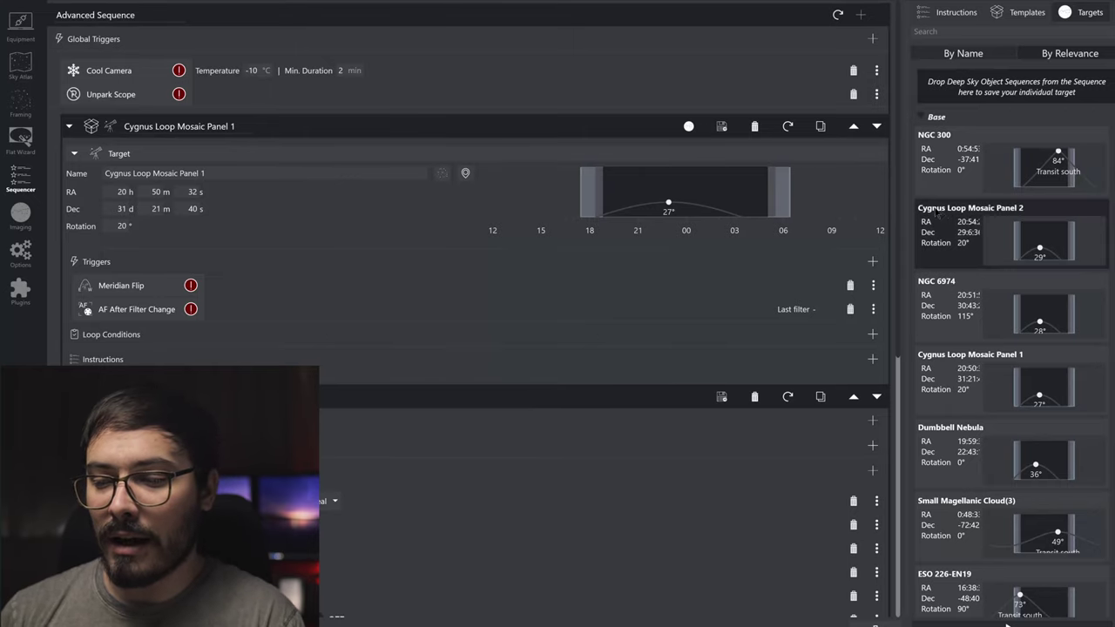
{"action": "left_click_drag", "start_coordinate": [951, 216], "coordinate": [376, 187]}
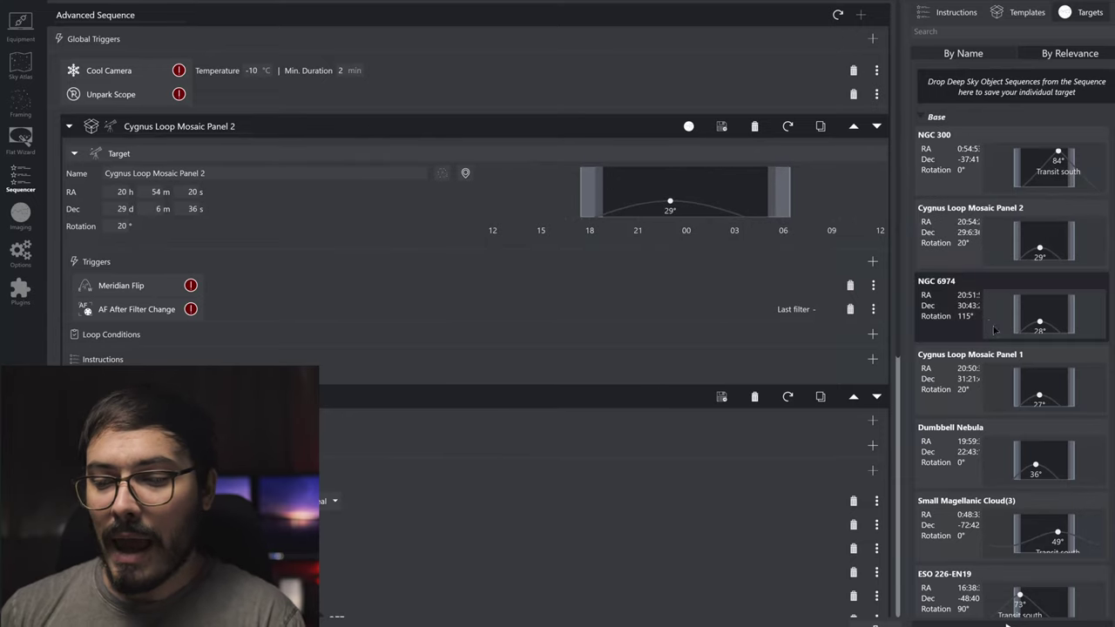
{"action": "left_click_drag", "start_coordinate": [1009, 356], "coordinate": [331, 186]}
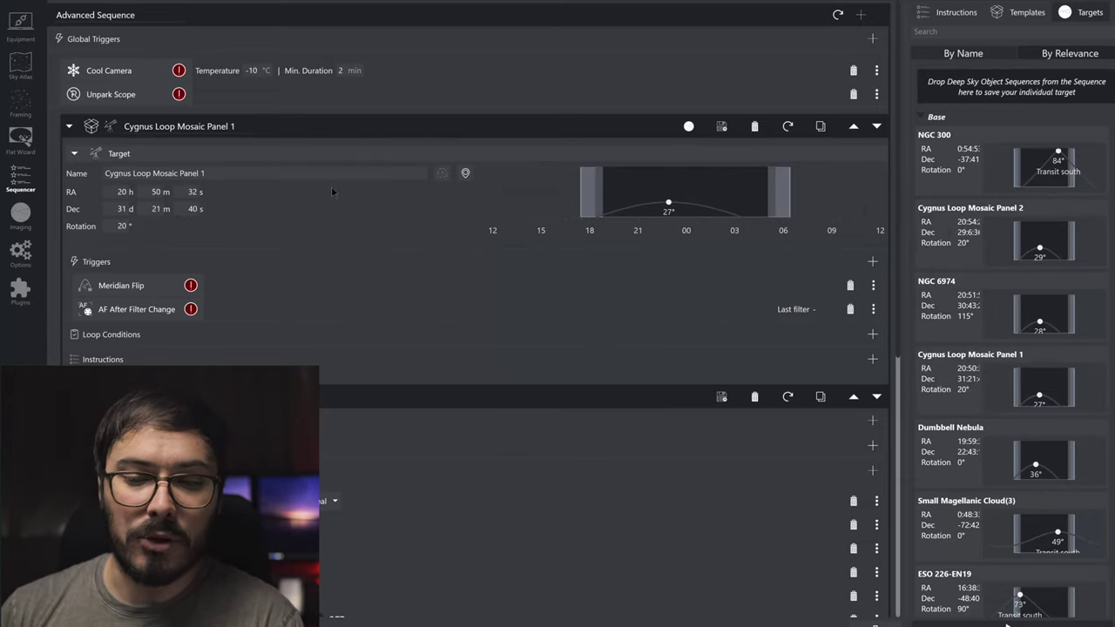
Step: Collapse the Panel 1 sequence and point the second sequence at Cygnus Loop Mosaic Panel 2
{"action": "left_click", "coordinate": [70, 128]}
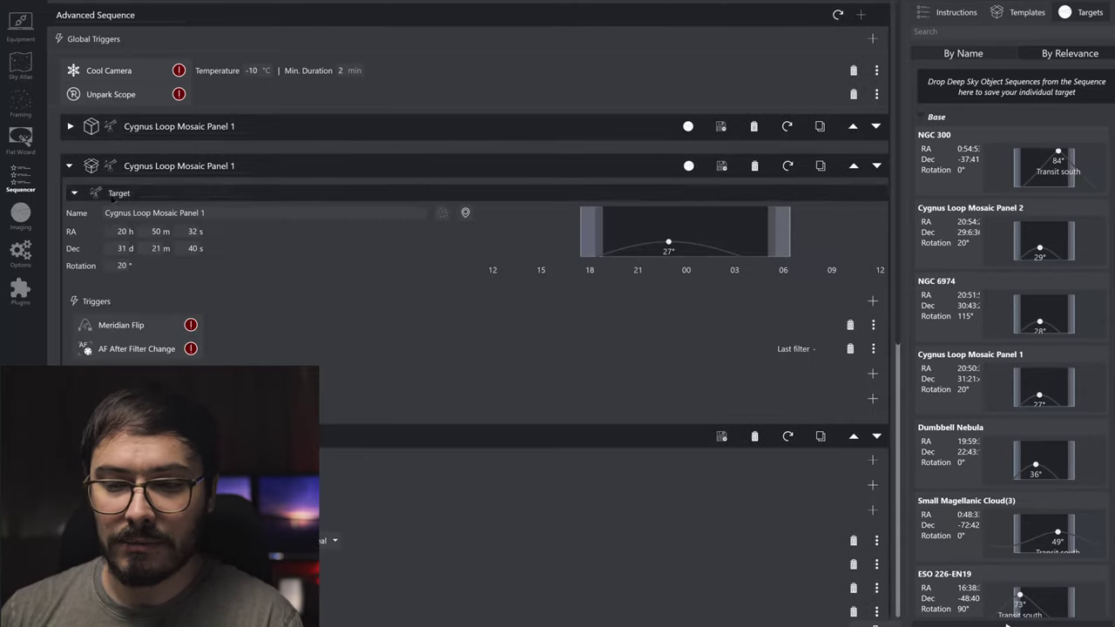
{"action": "left_click_drag", "start_coordinate": [1050, 215], "coordinate": [392, 224]}
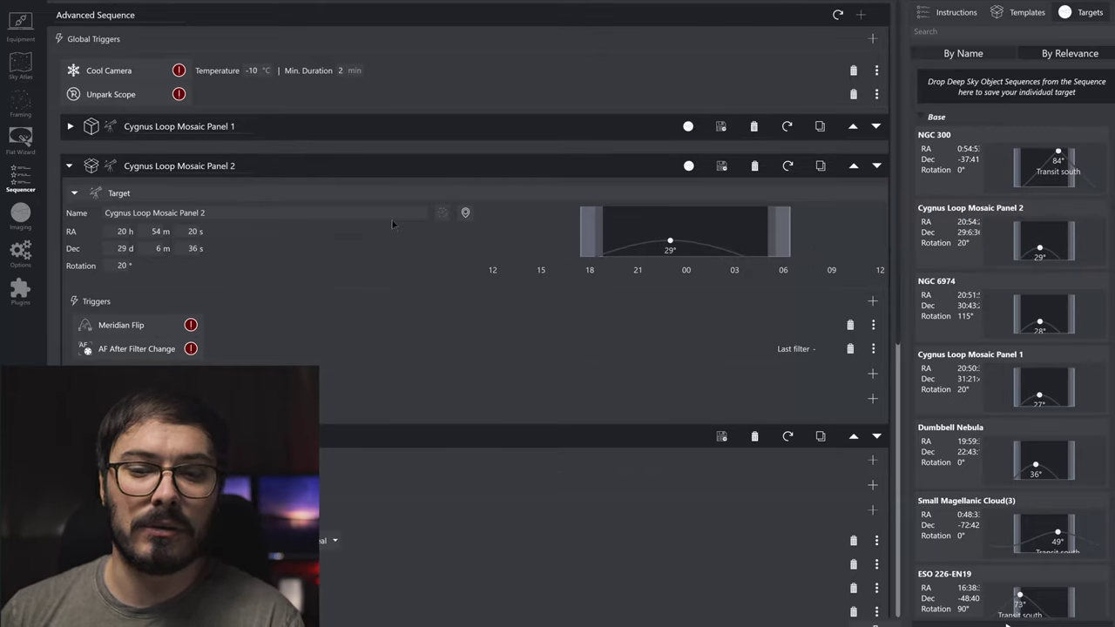